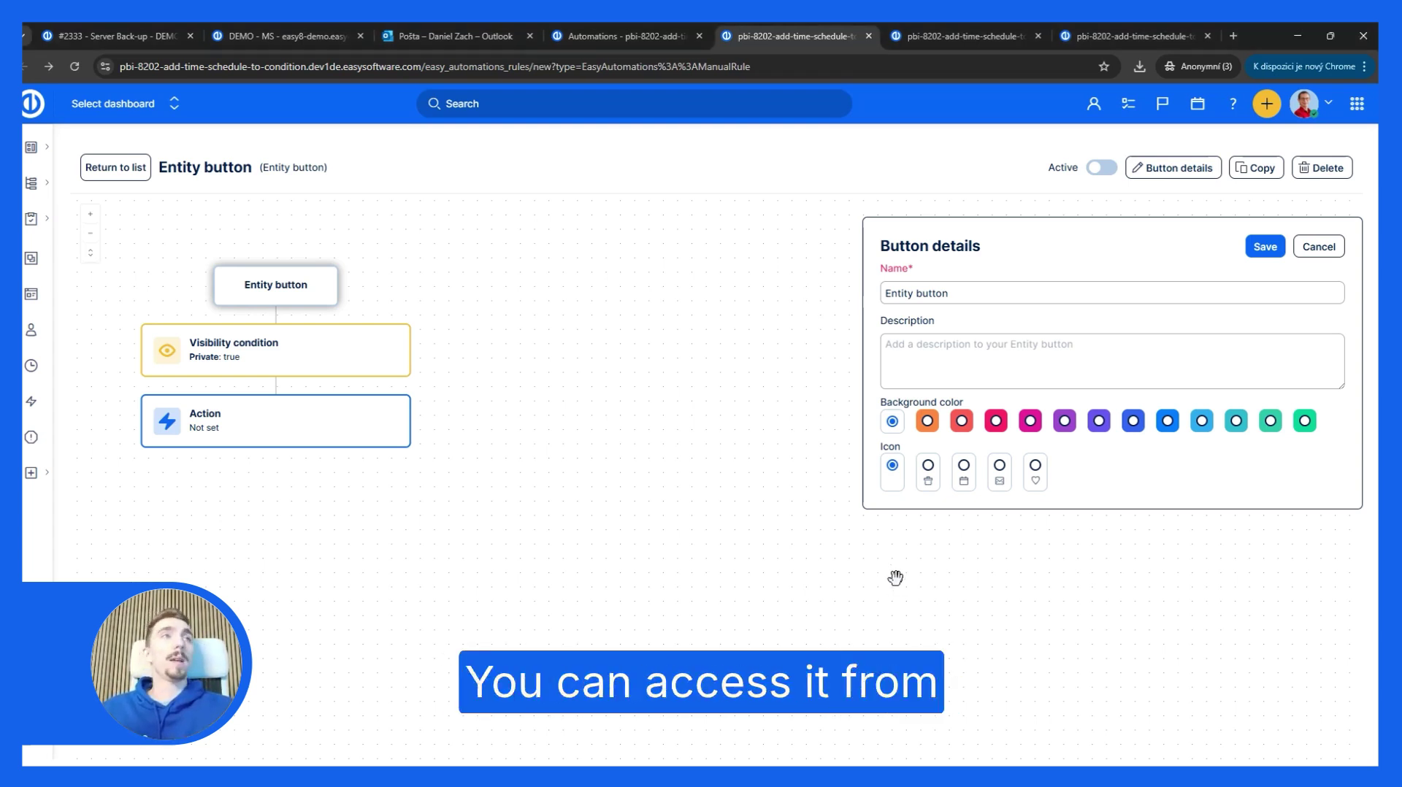
Step: Open the Entity button automation's Action node to show its empty Create entity block
click(1355, 105)
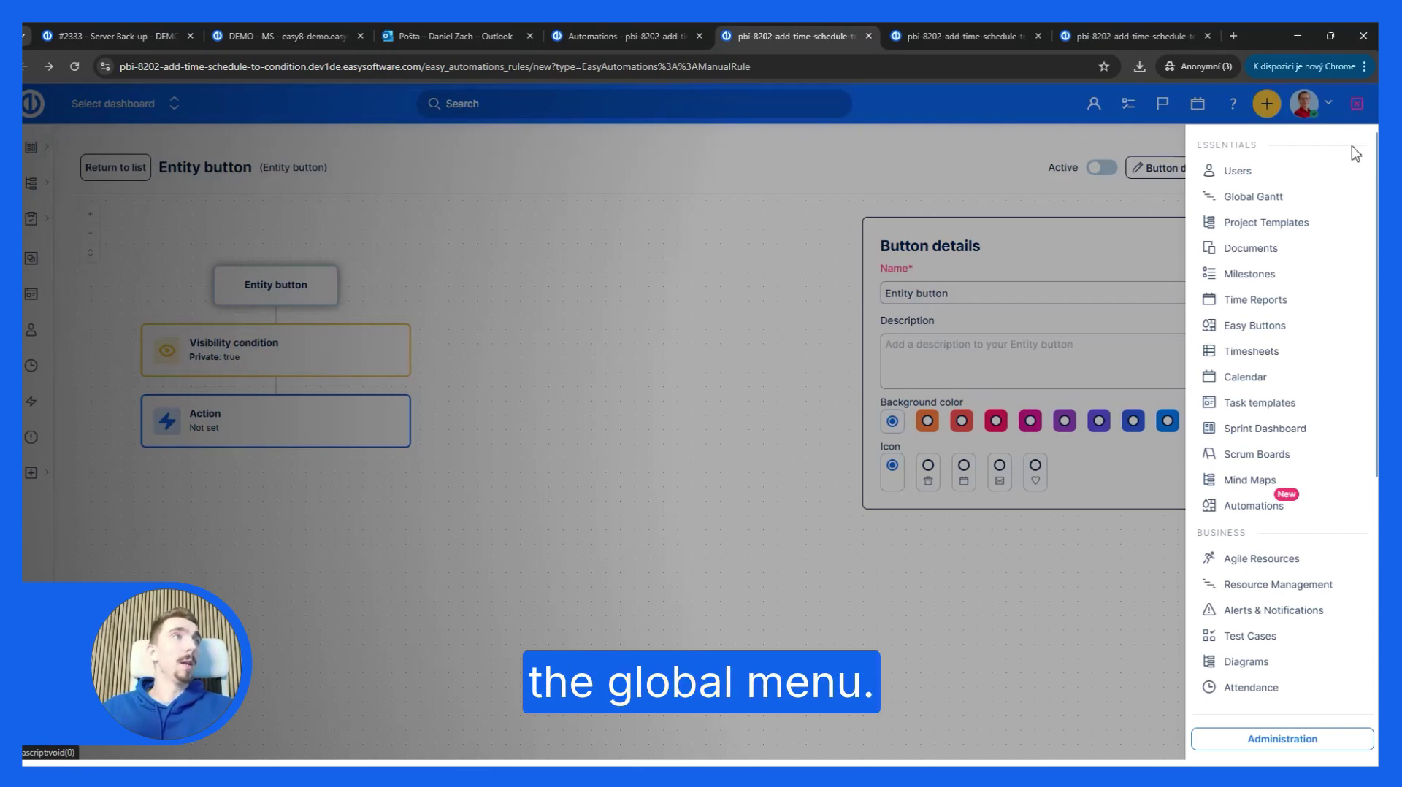
click(1355, 110)
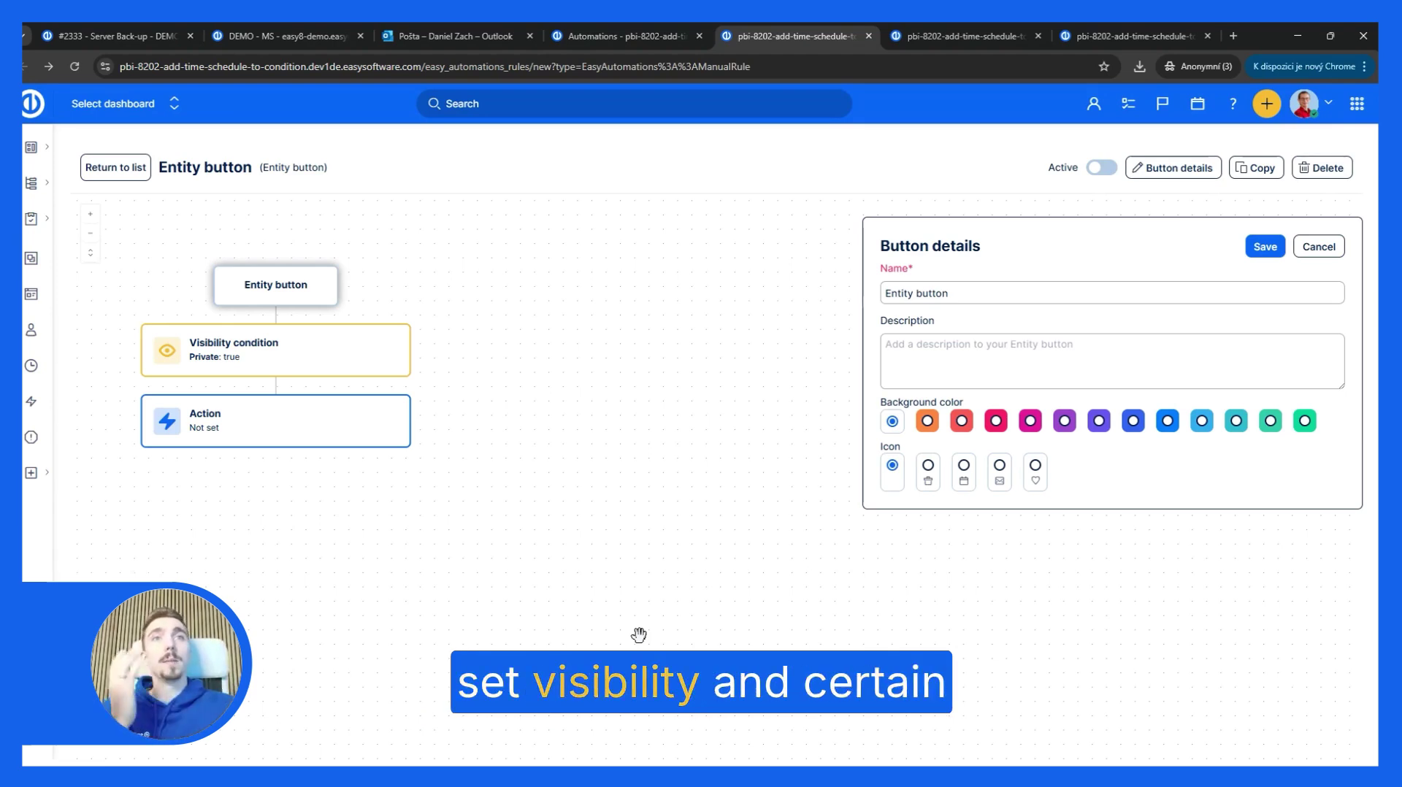
click(271, 416)
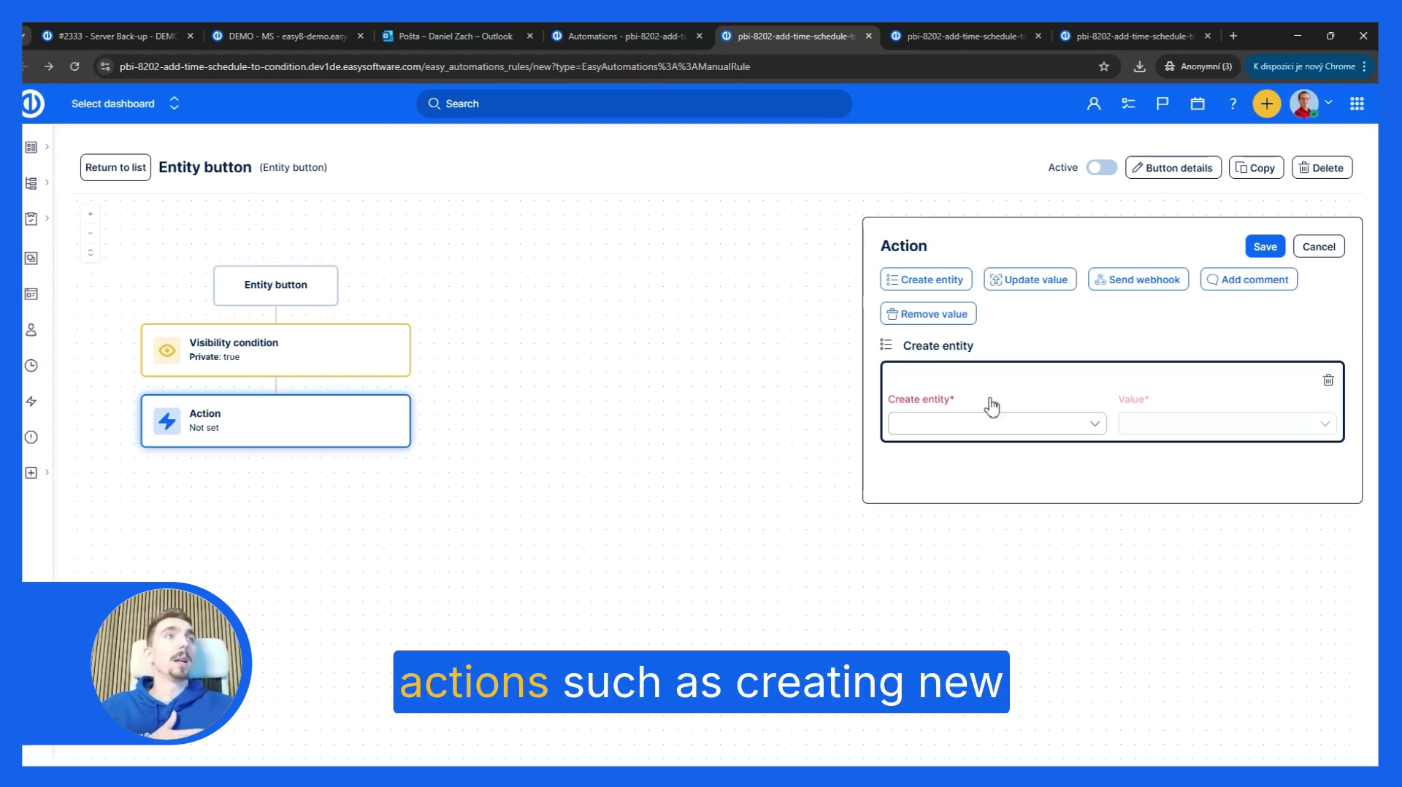
Step: Check the Create entity choices without picking one, then bring up the Weekly tasks checker rule
click(1058, 433)
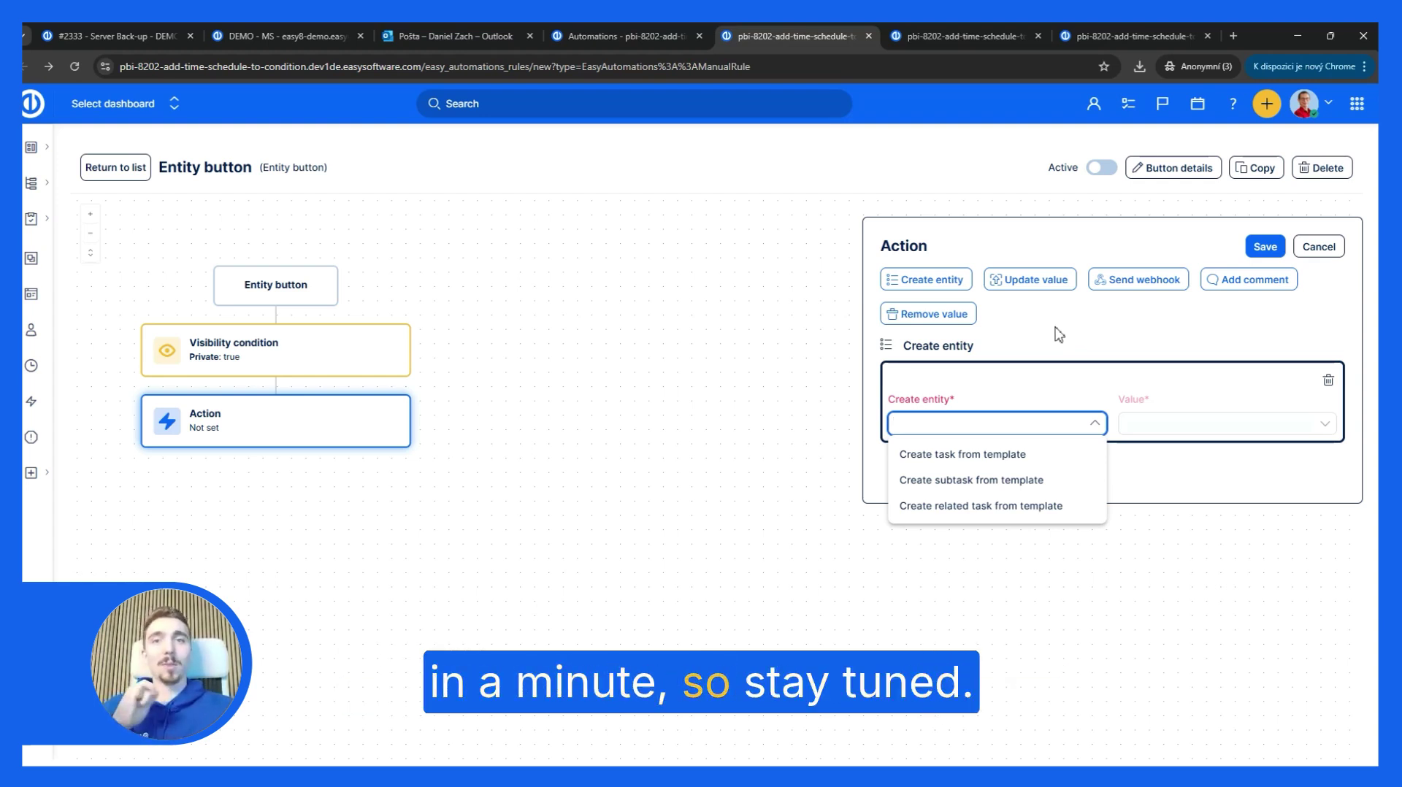
click(1076, 329)
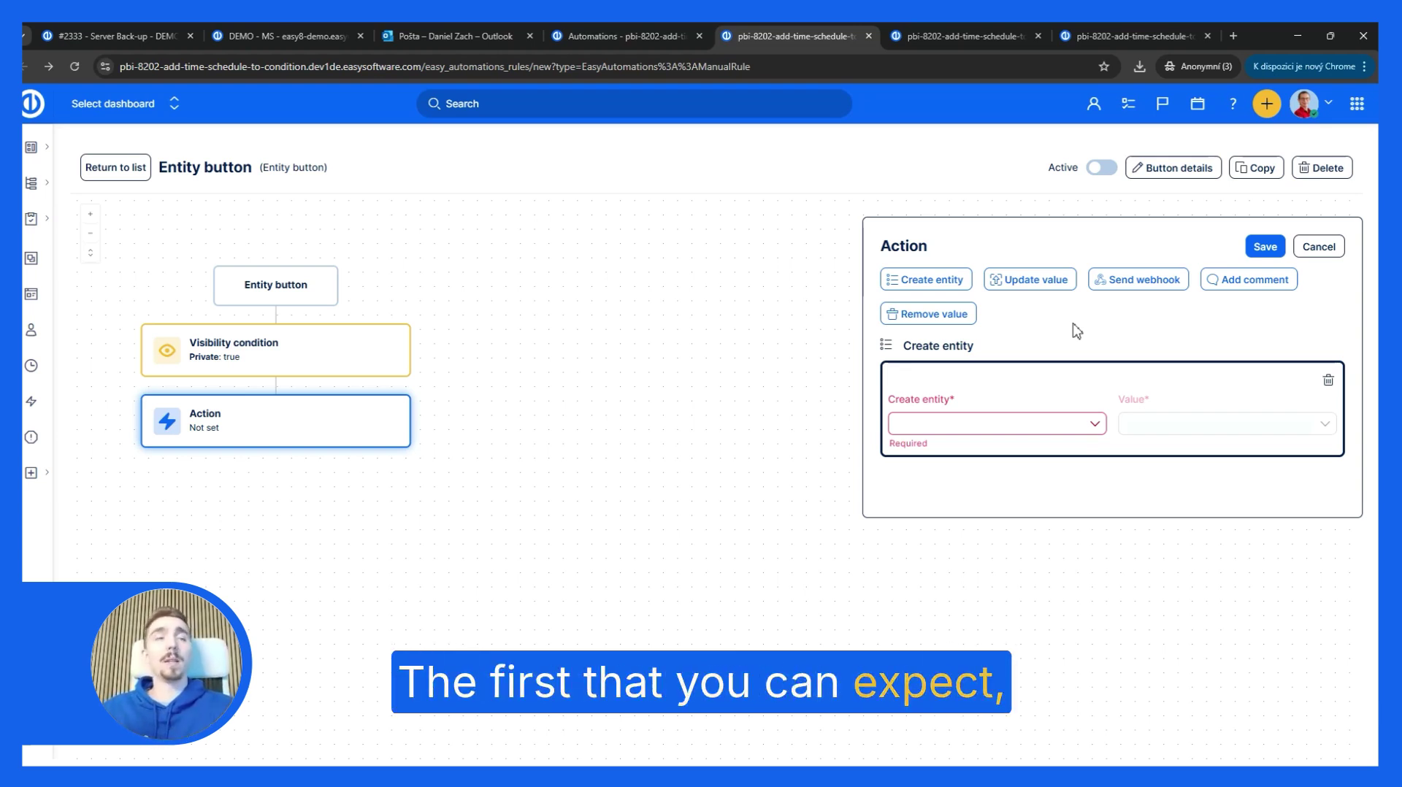
click(938, 38)
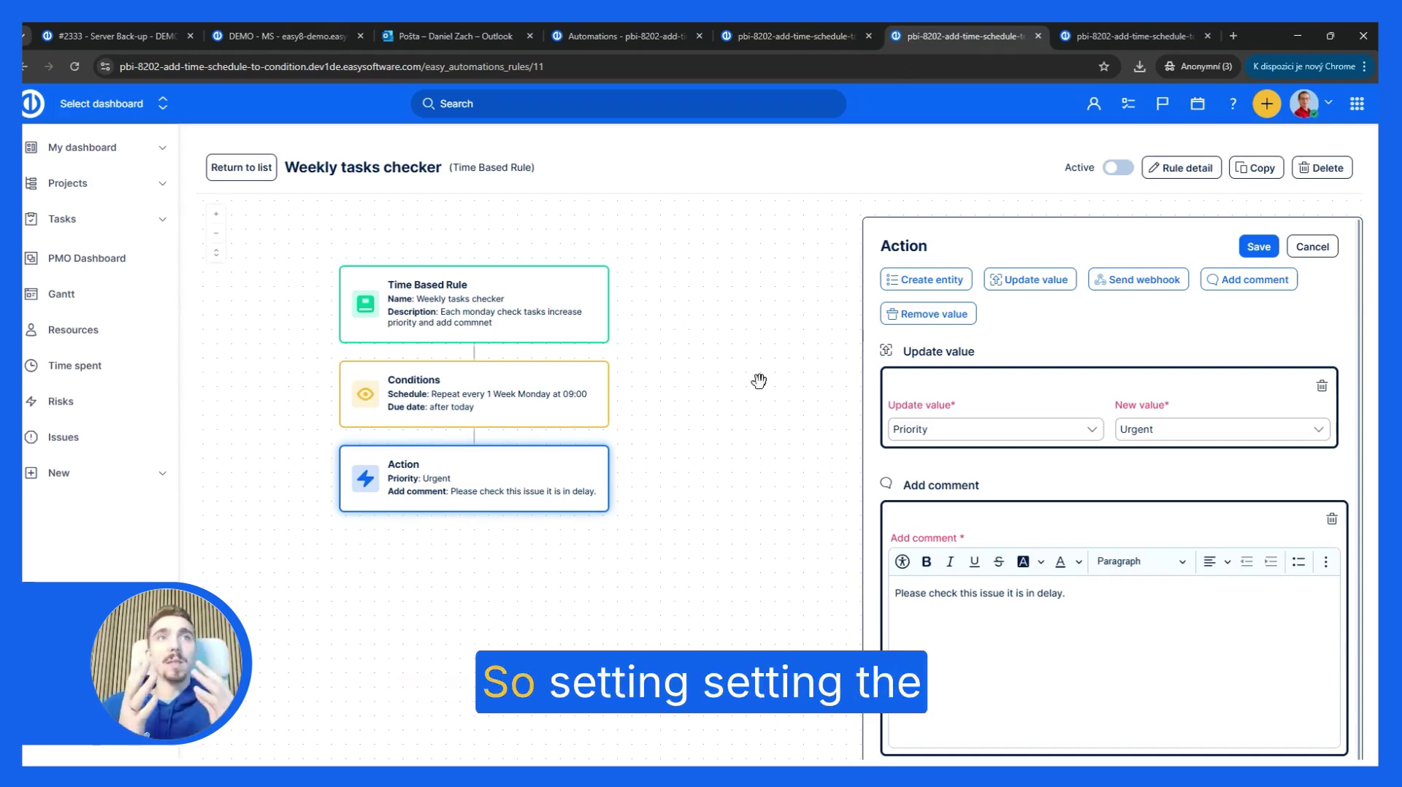
Step: Review the Weekly tasks checker's details, conditions and Urgent-priority action, then go to Check new HP ticket
click(514, 321)
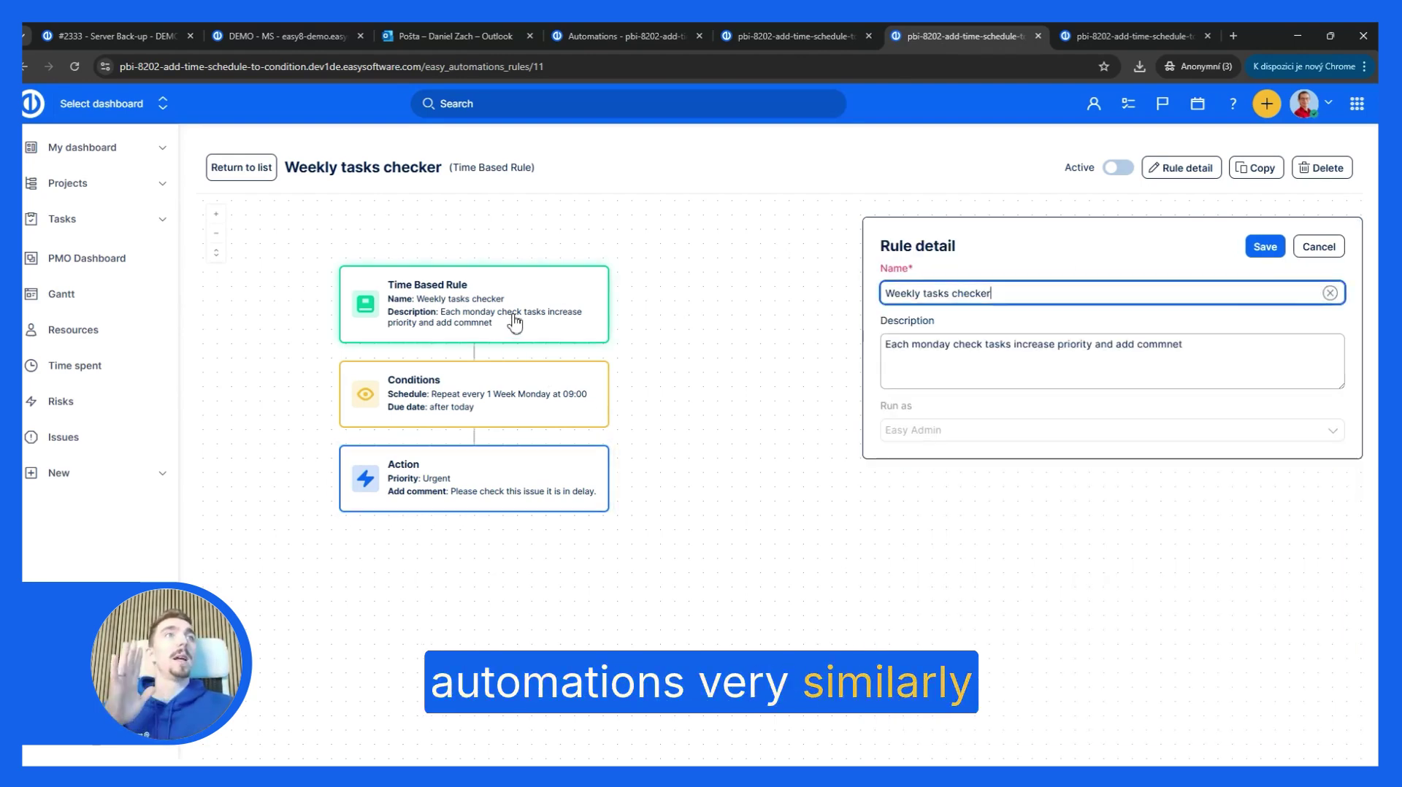
click(507, 403)
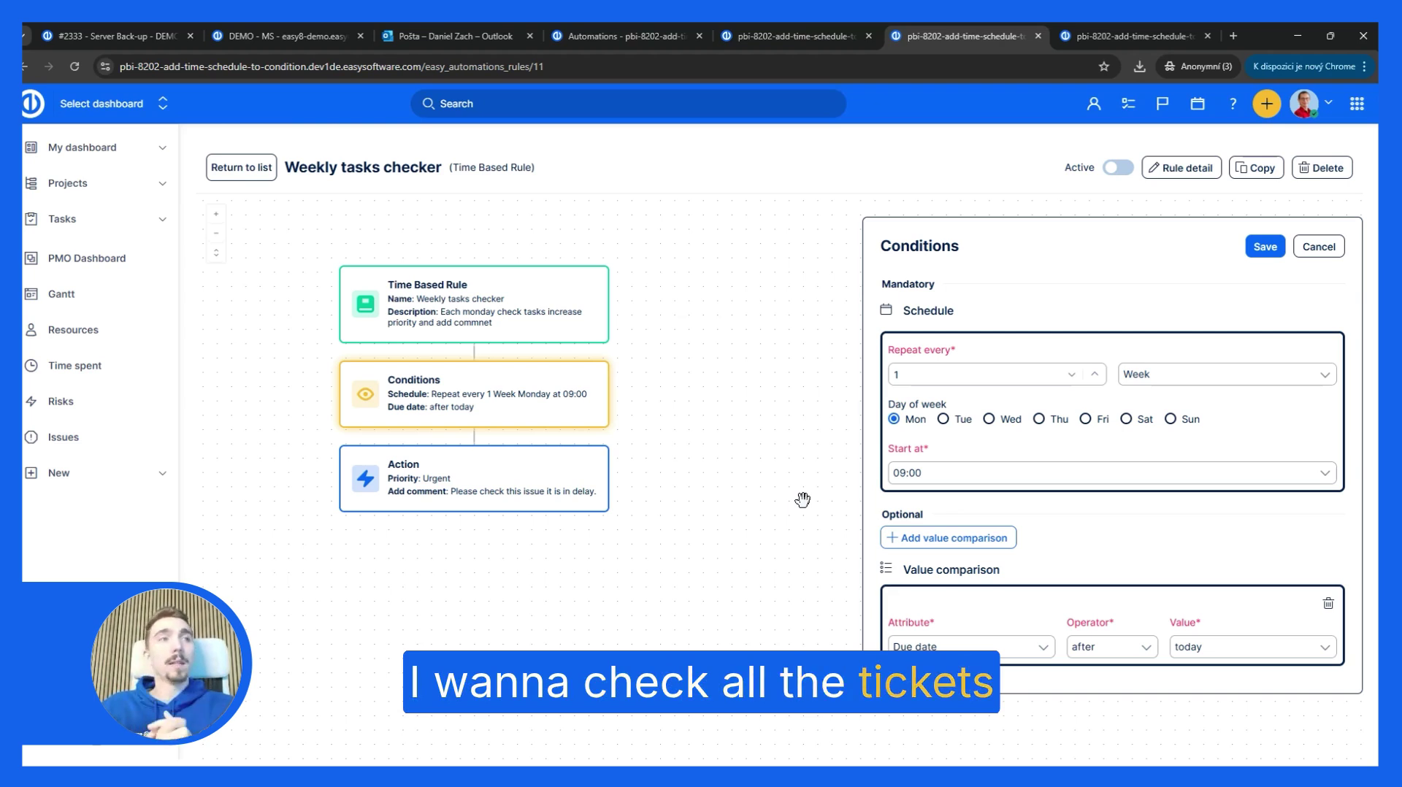
click(495, 489)
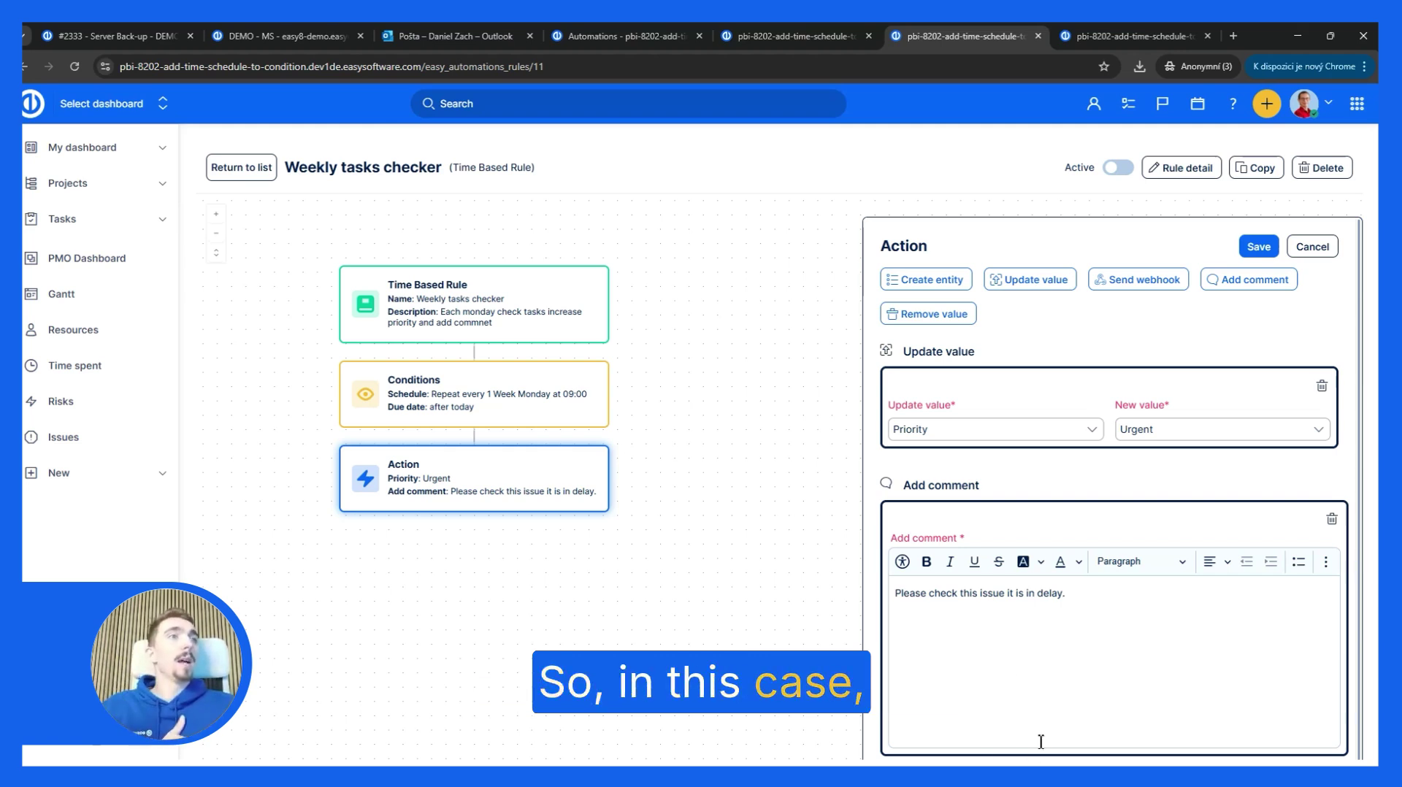
click(1146, 37)
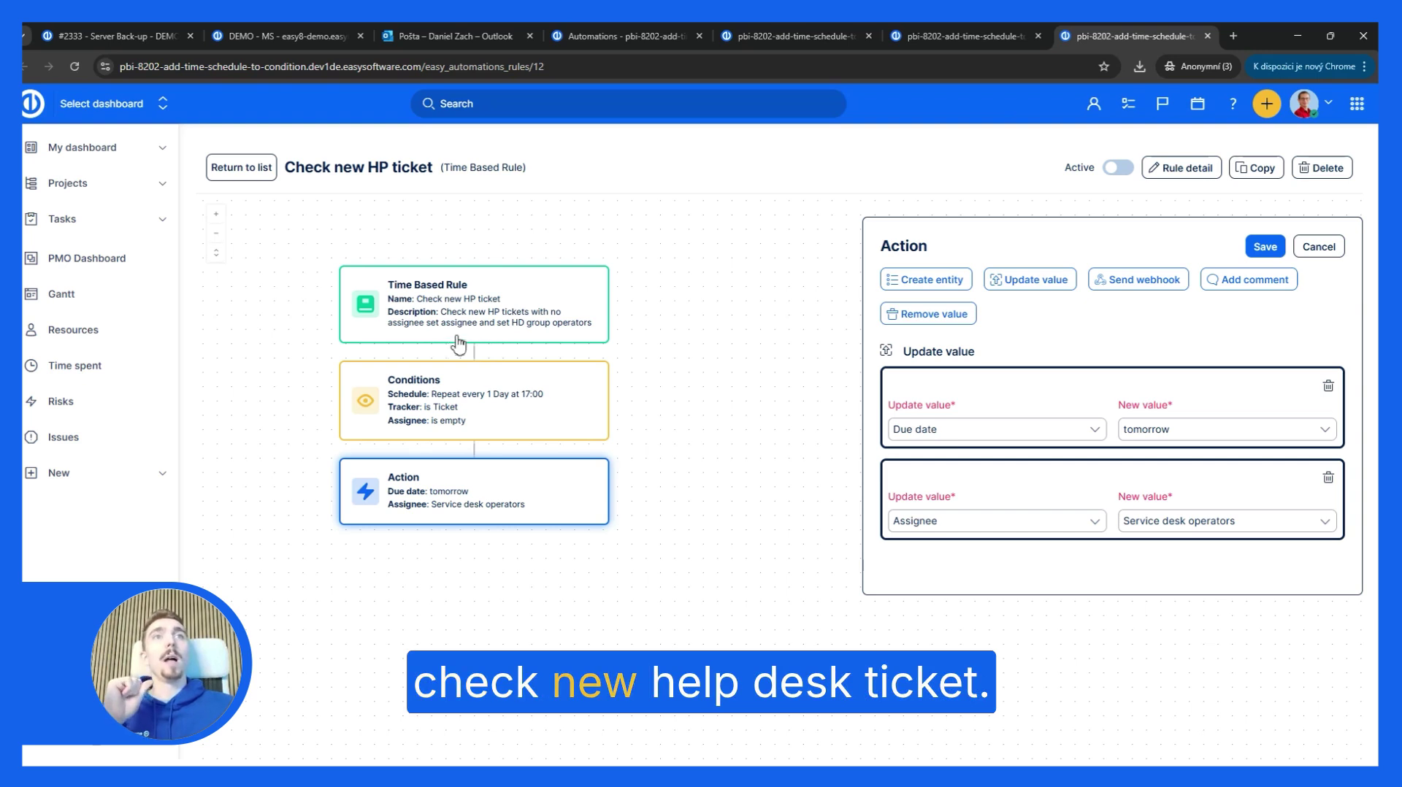
click(489, 336)
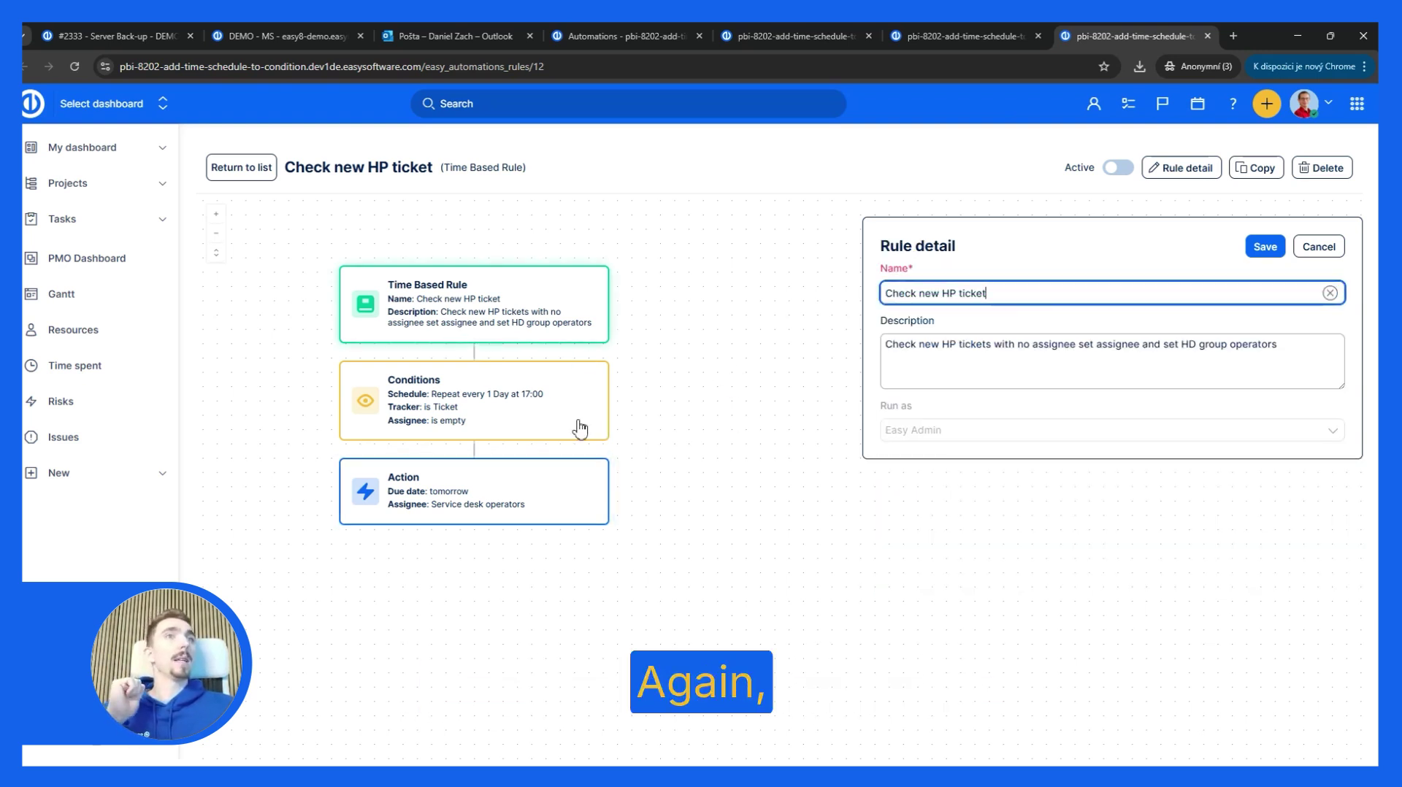
click(548, 421)
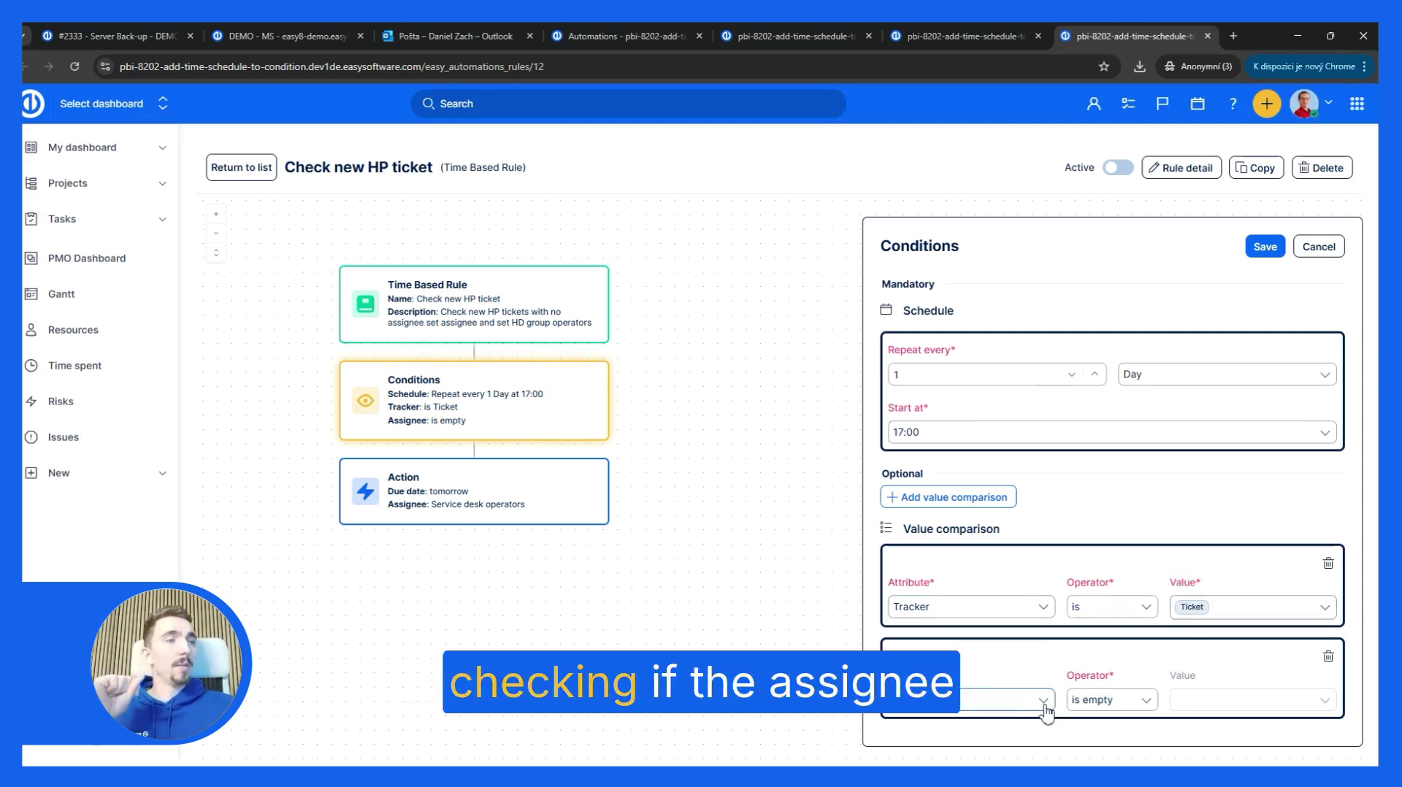
click(512, 517)
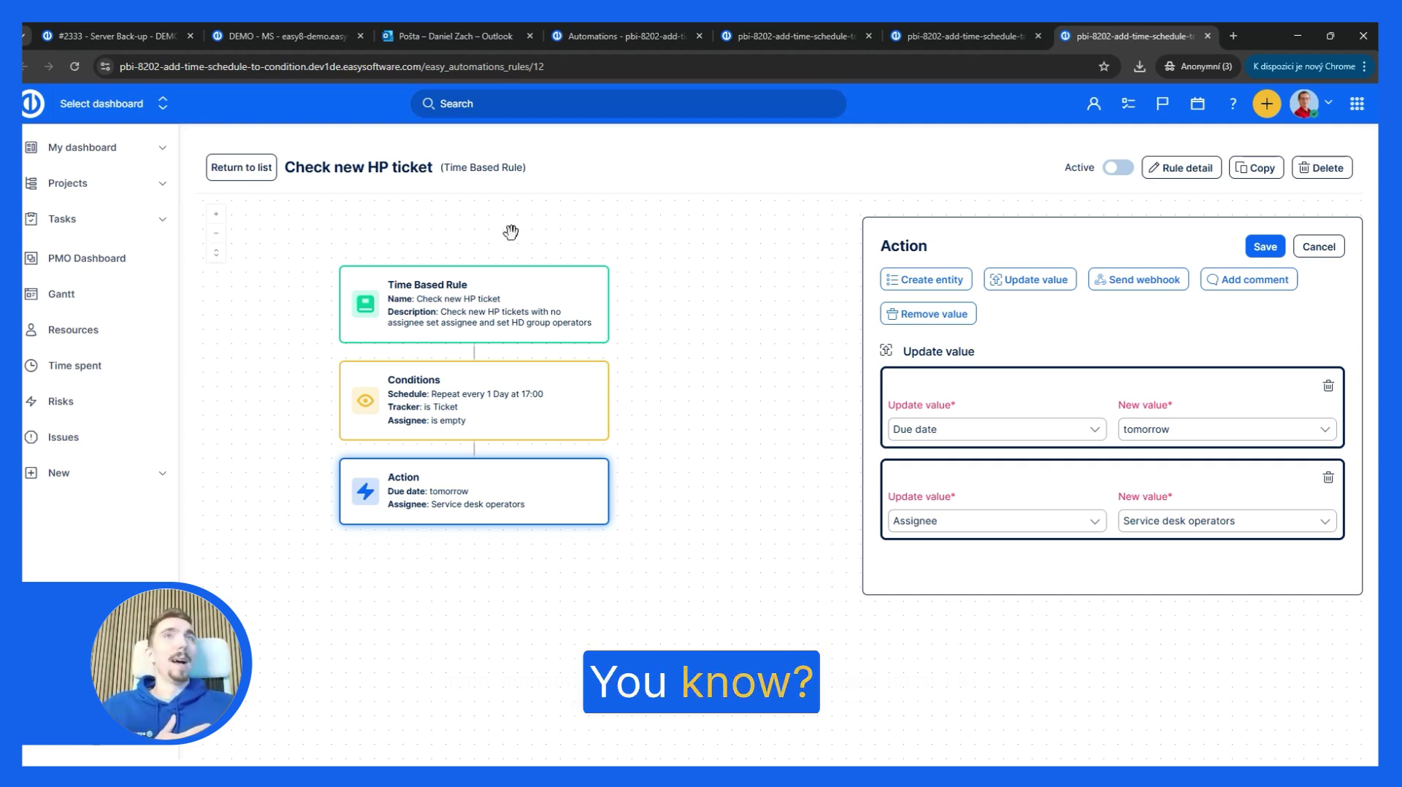
Step: Open issue #2333 Server Back-up and read its Urgent priority, description and comments
click(132, 34)
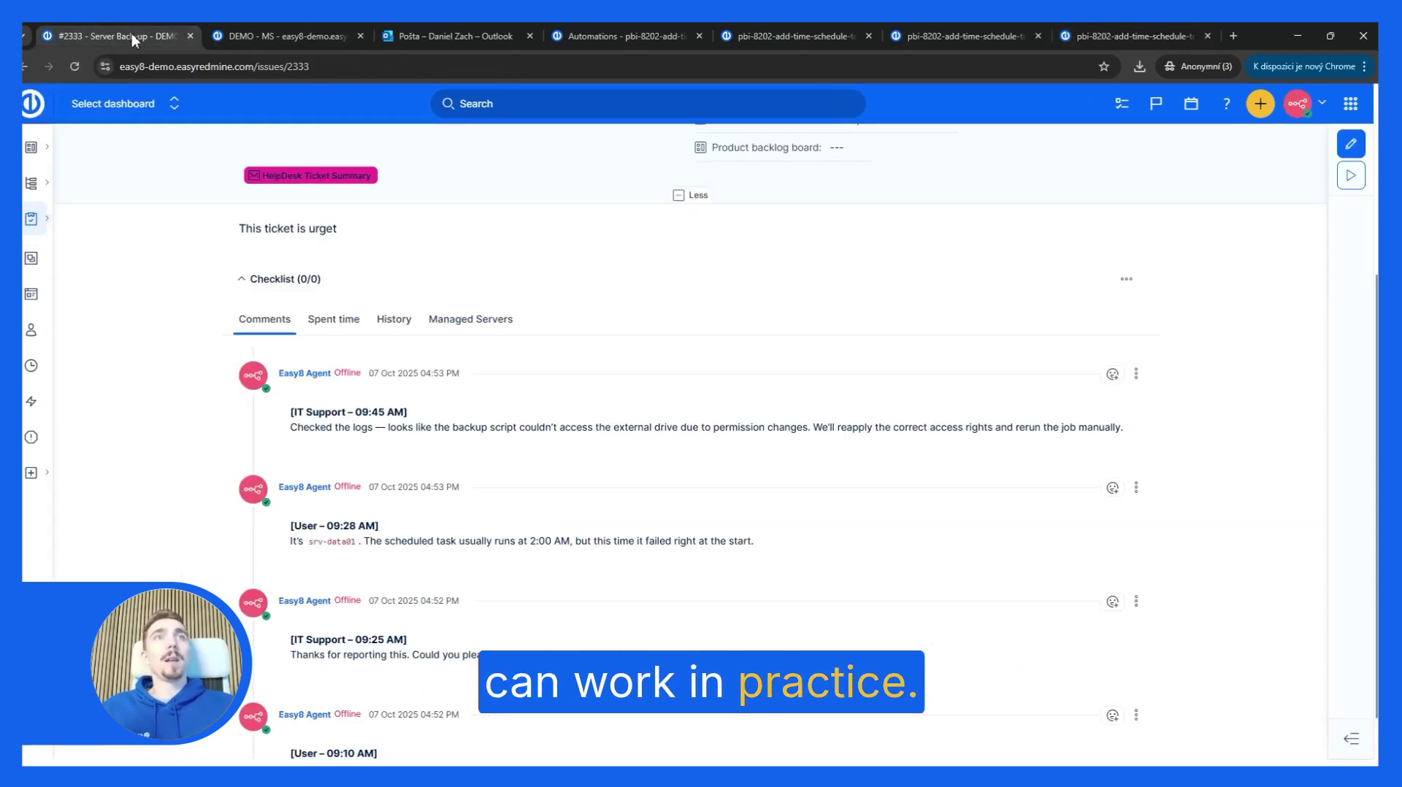
scroll(550, 468, up, 4)
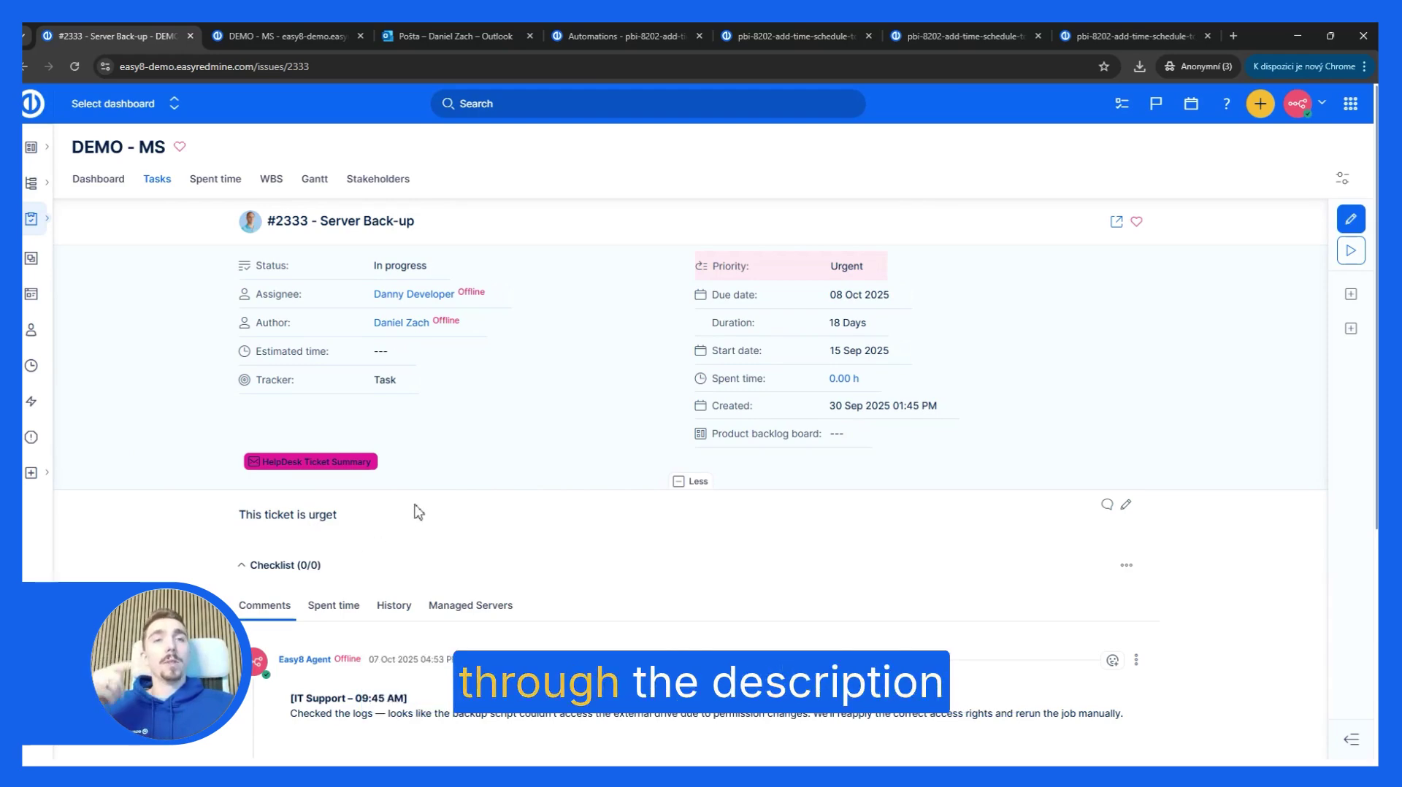
scroll(416, 523, down, 5)
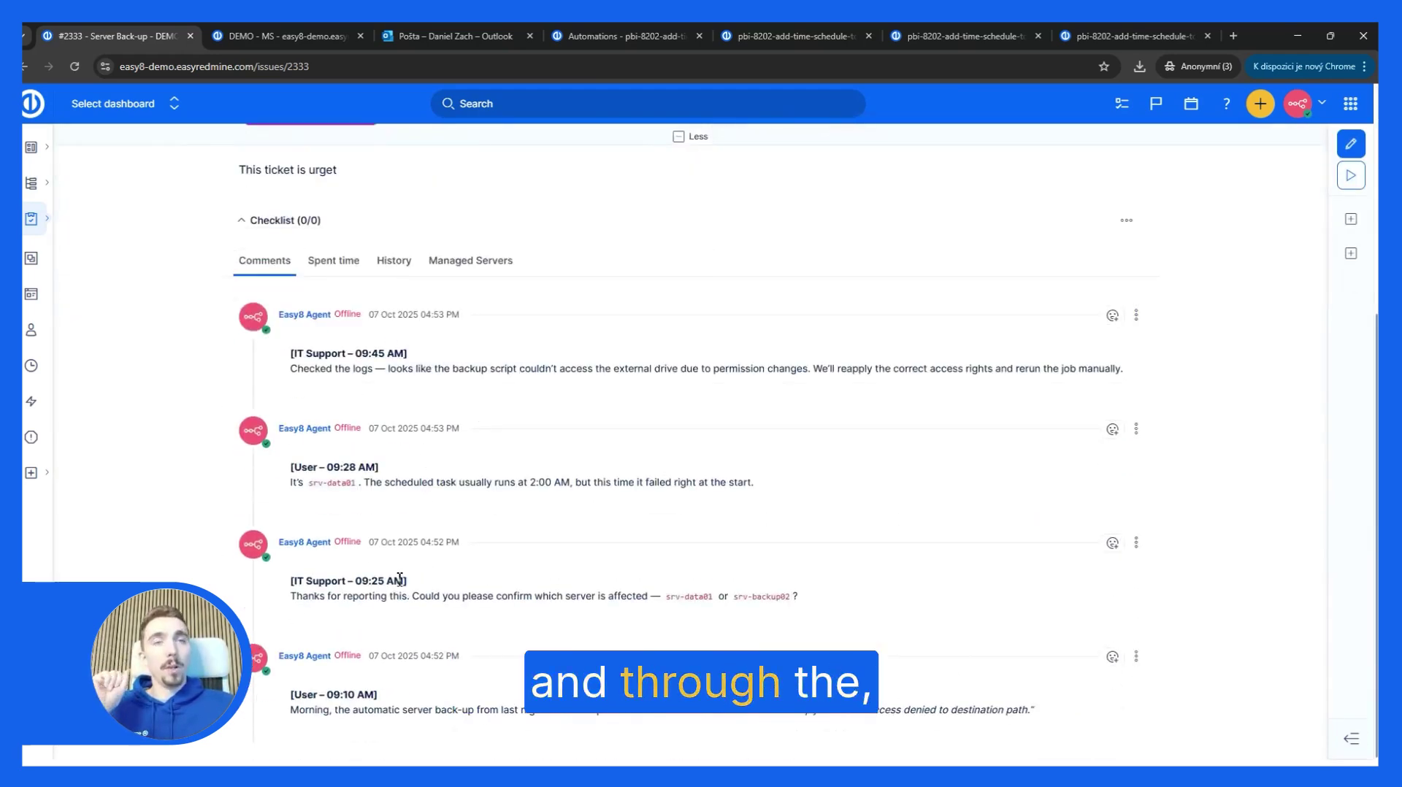
scroll(433, 489, up, 2)
scroll(433, 489, up, 2)
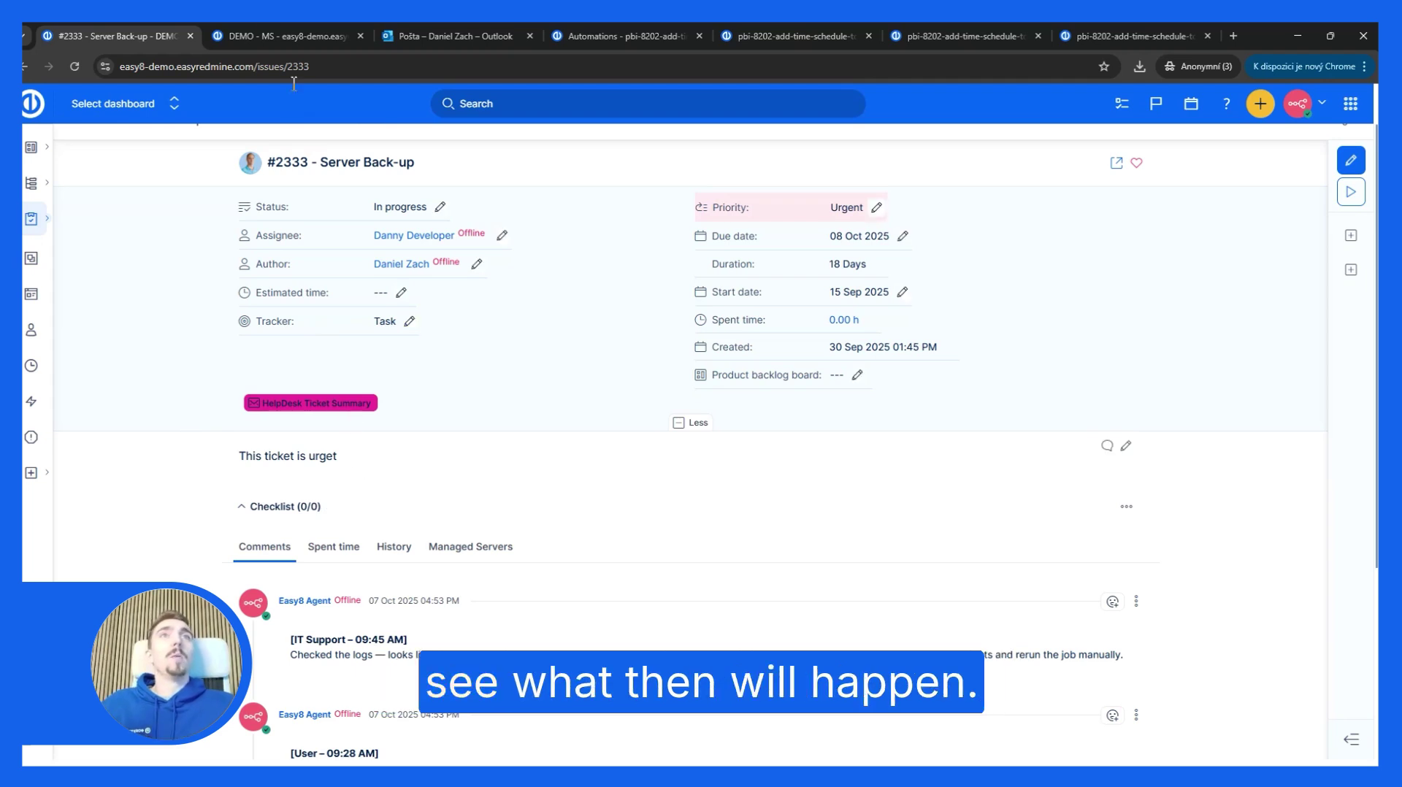
Step: Show the DEMO - MS project dashboard with its HD Tickets Analysis widget
click(278, 34)
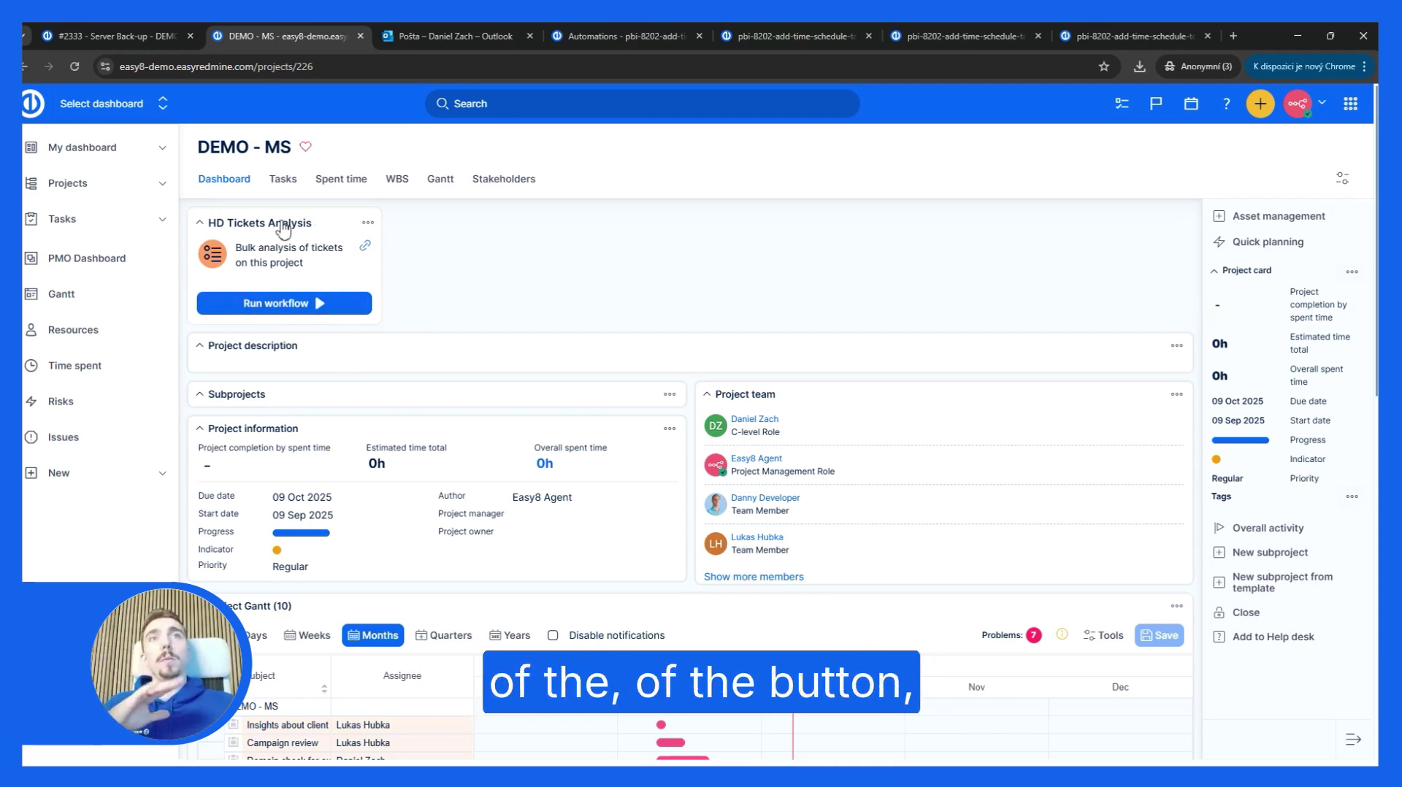
Step: Launch the HD Tickets Analysis workflow to get the Bulk Ticket Analysis form
click(365, 247)
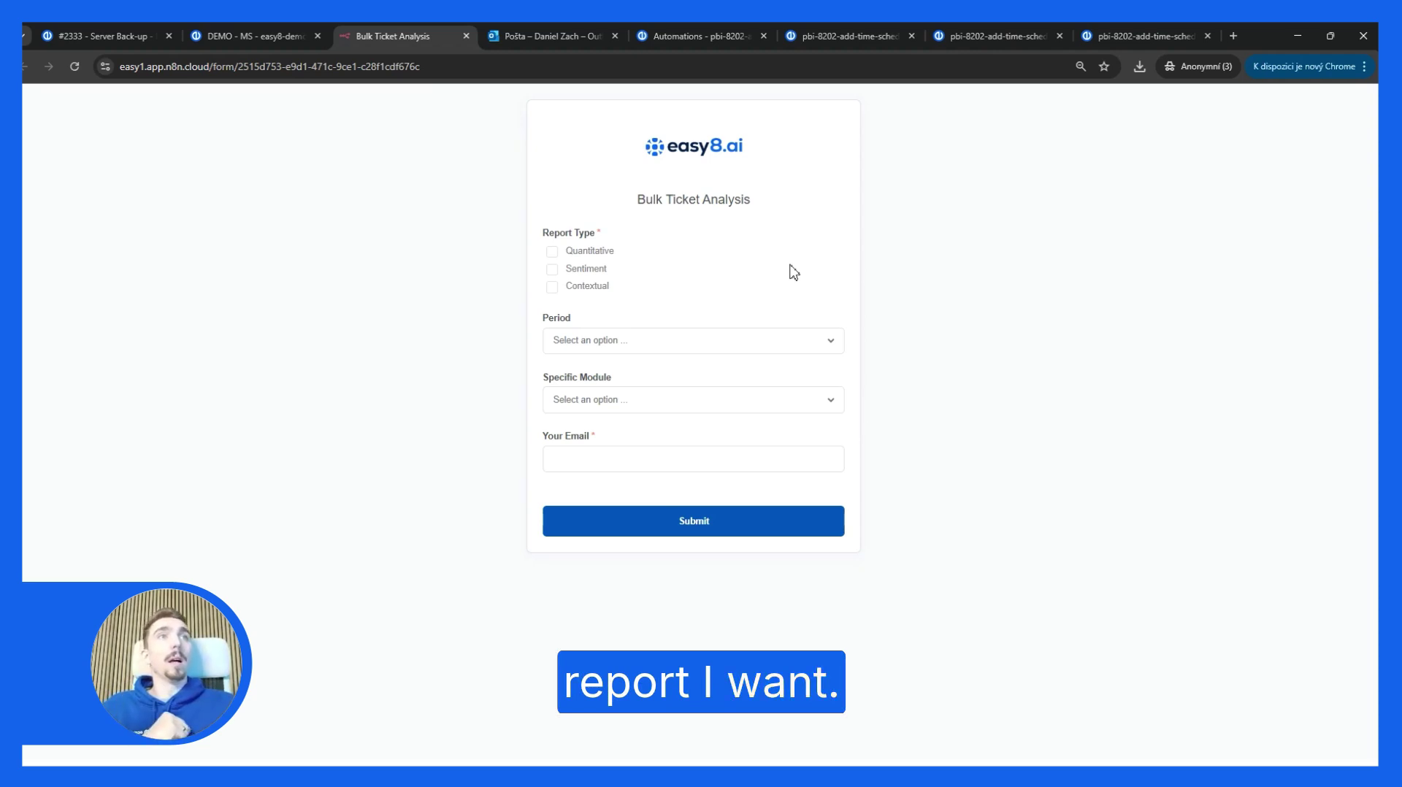
Step: Set the report type to Quantitative, period to Last Month and module to HelpDesk
click(553, 252)
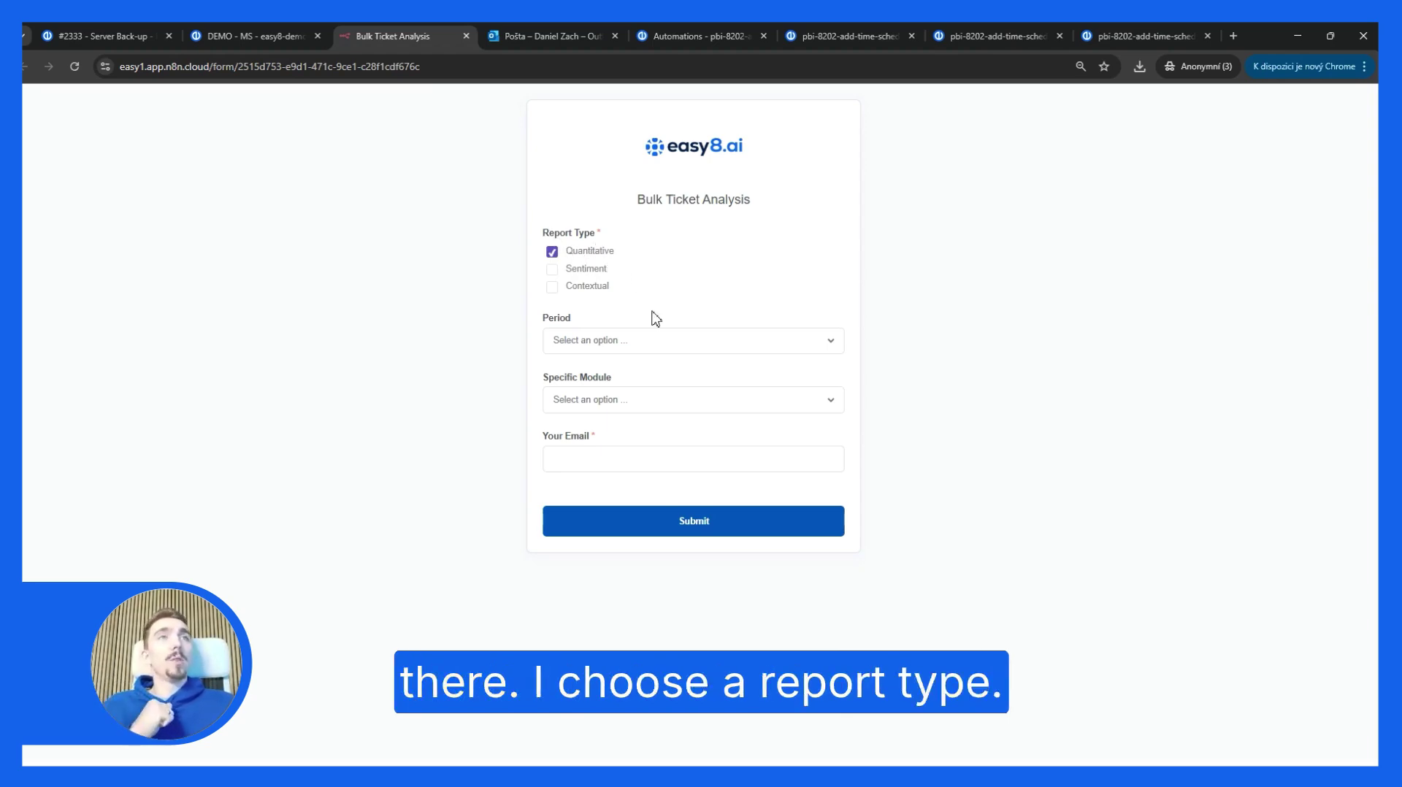
click(660, 348)
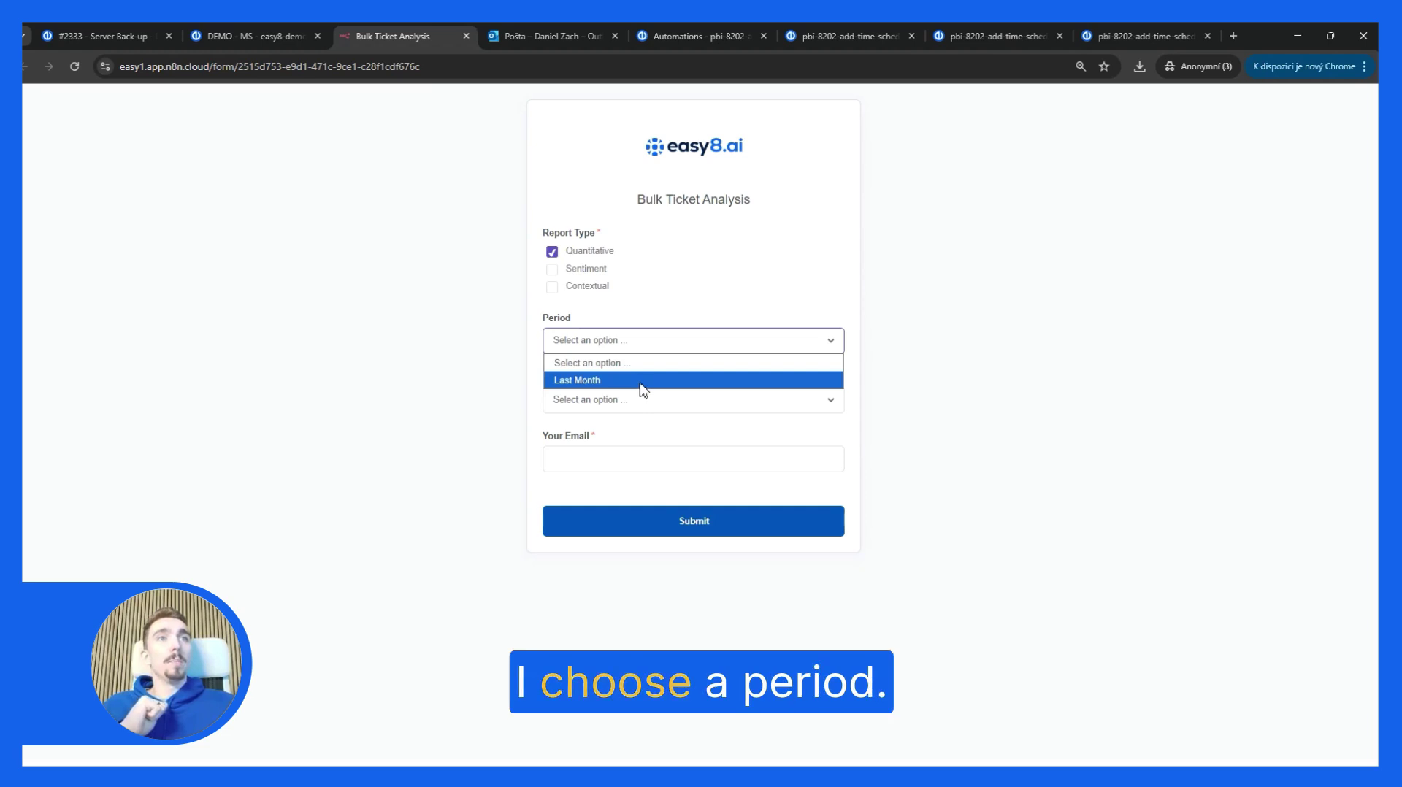
click(642, 380)
click(673, 401)
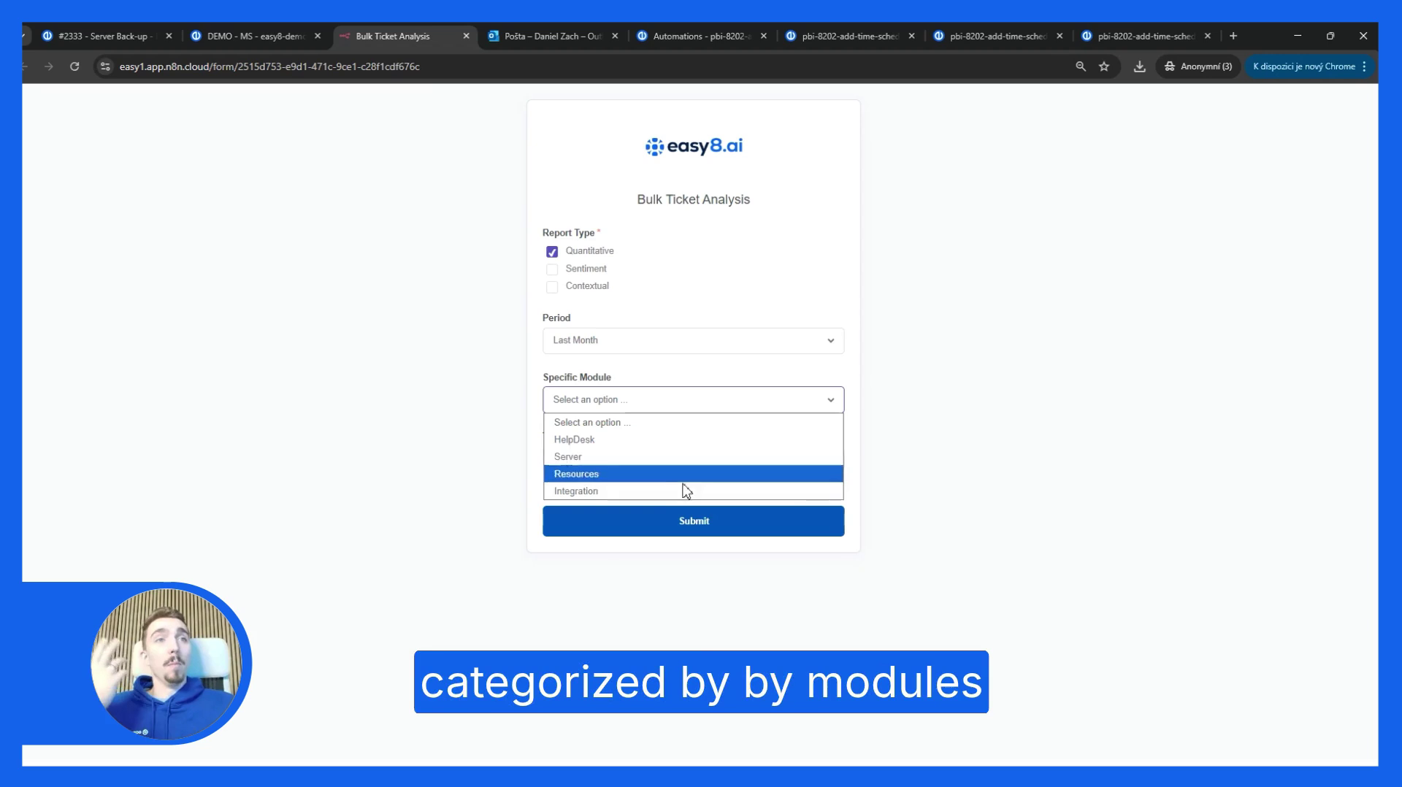
click(668, 444)
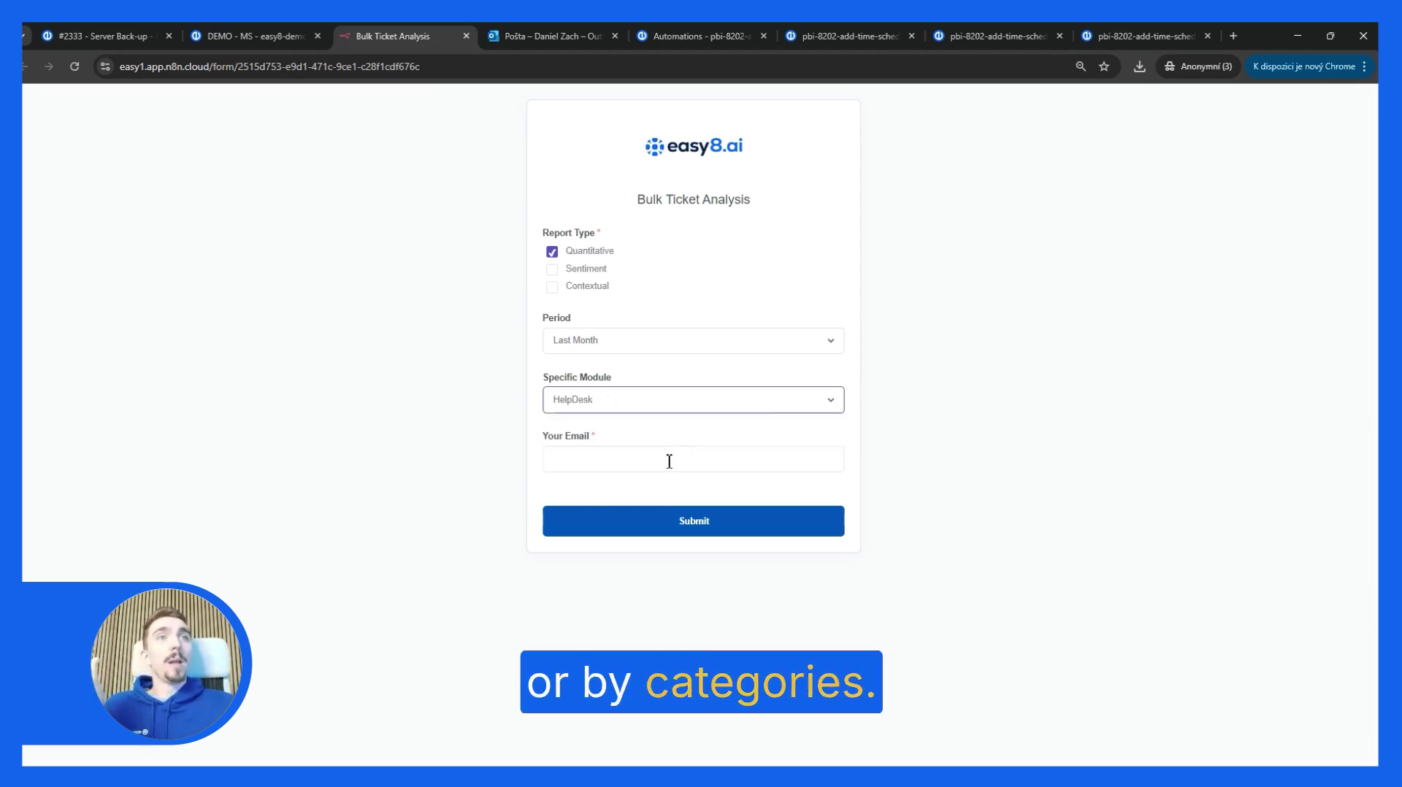
Step: Enter the requester's email address, submit the form, and return to issue #2333
click(665, 460)
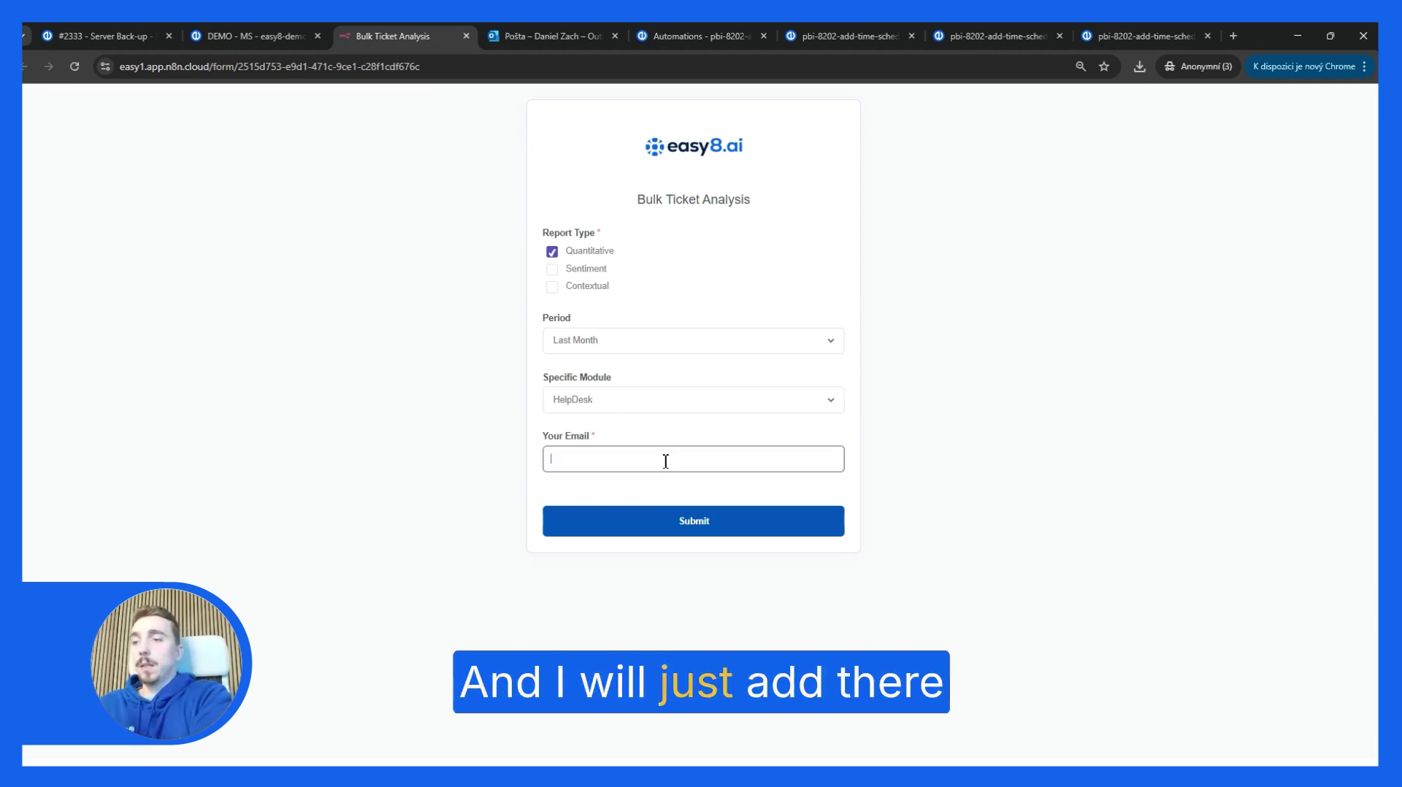
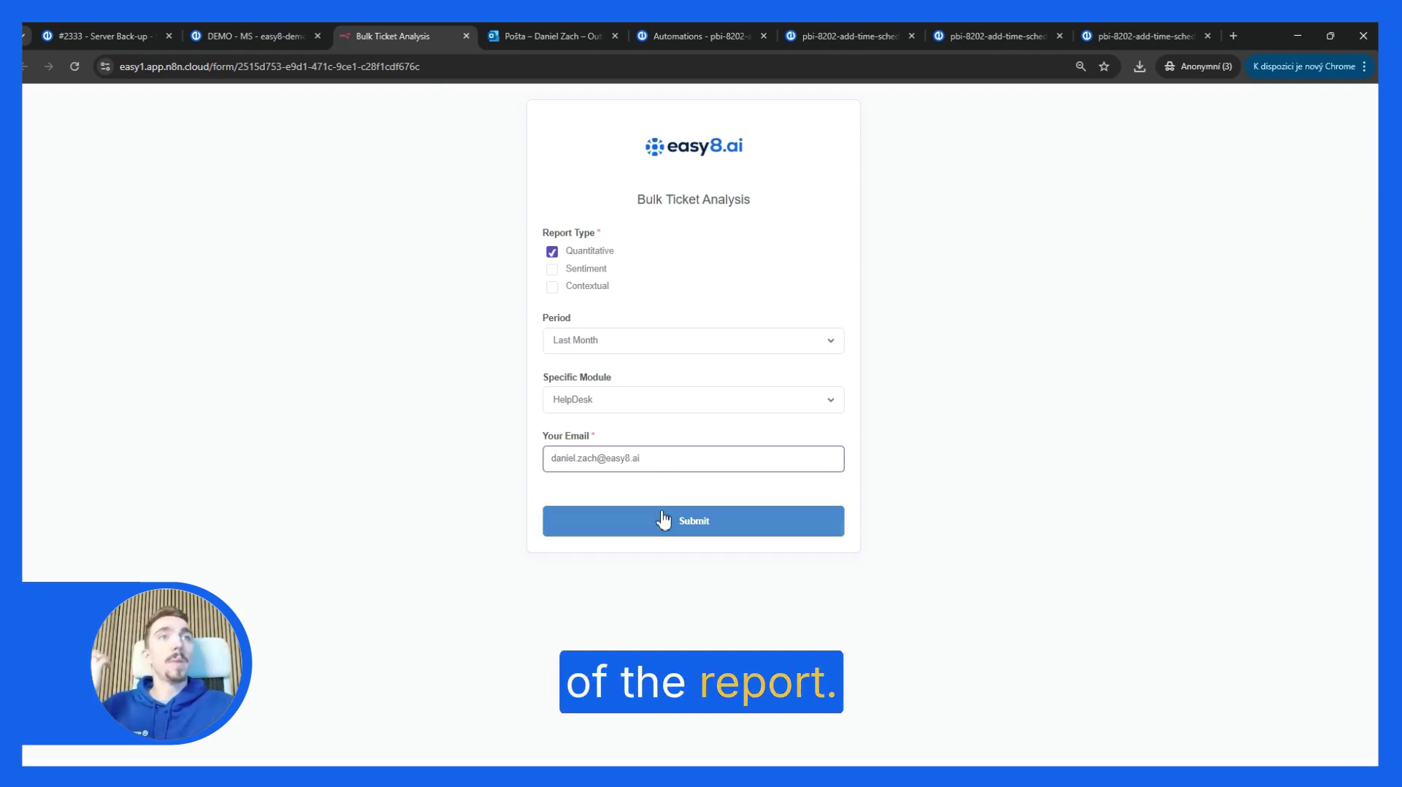
click(663, 517)
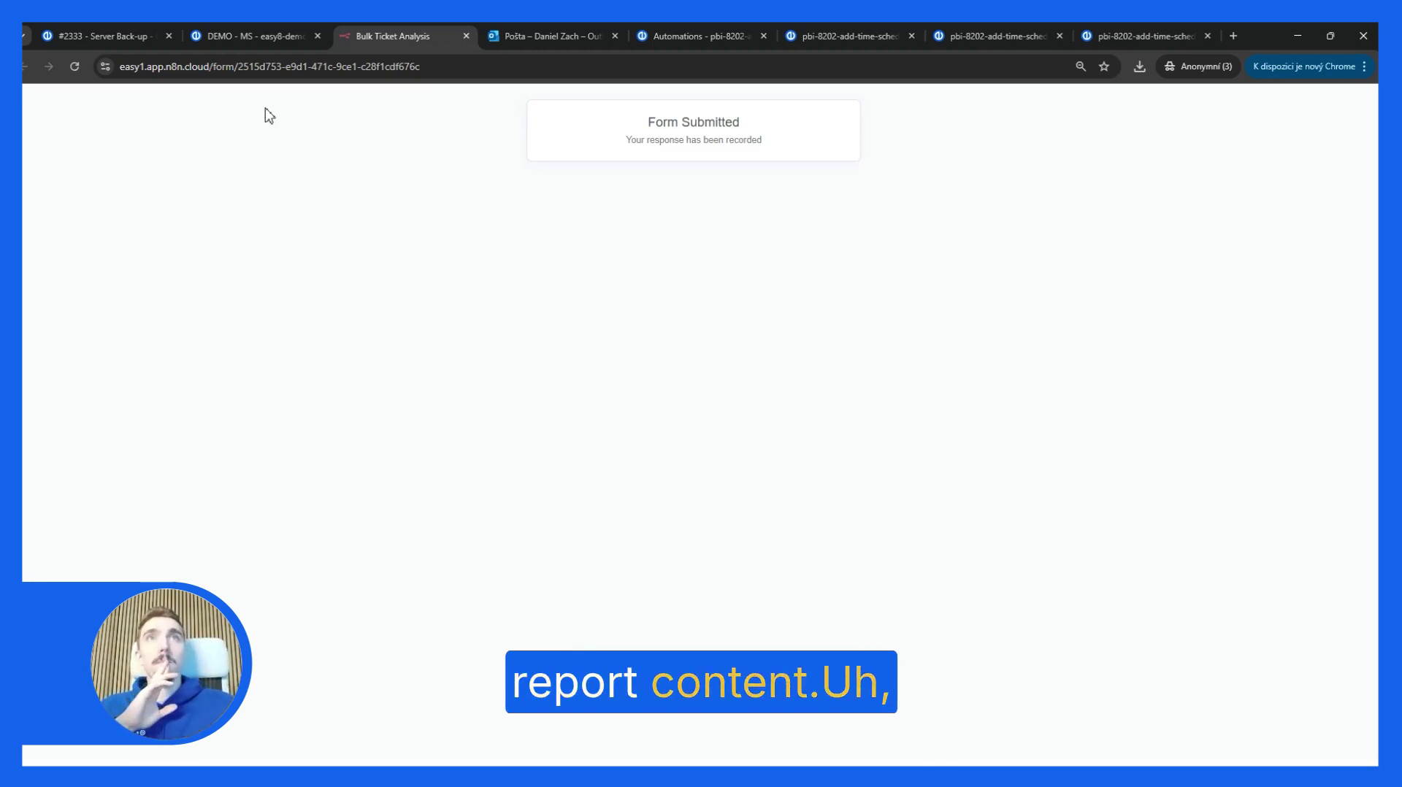
click(96, 34)
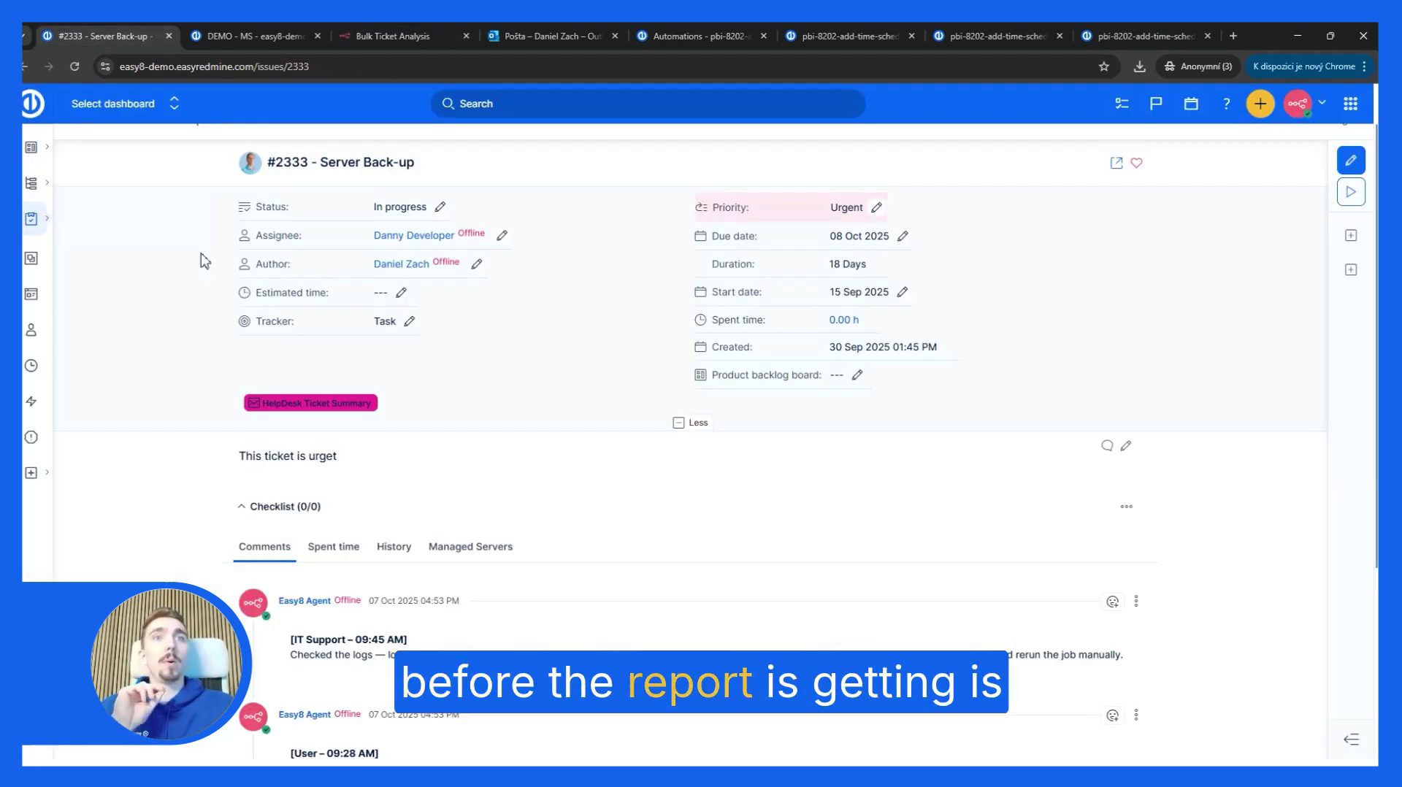
Step: Reload issue #2333 and read the new SYMPTOMS, RESOLUTION and CAUSE summary comment
click(75, 66)
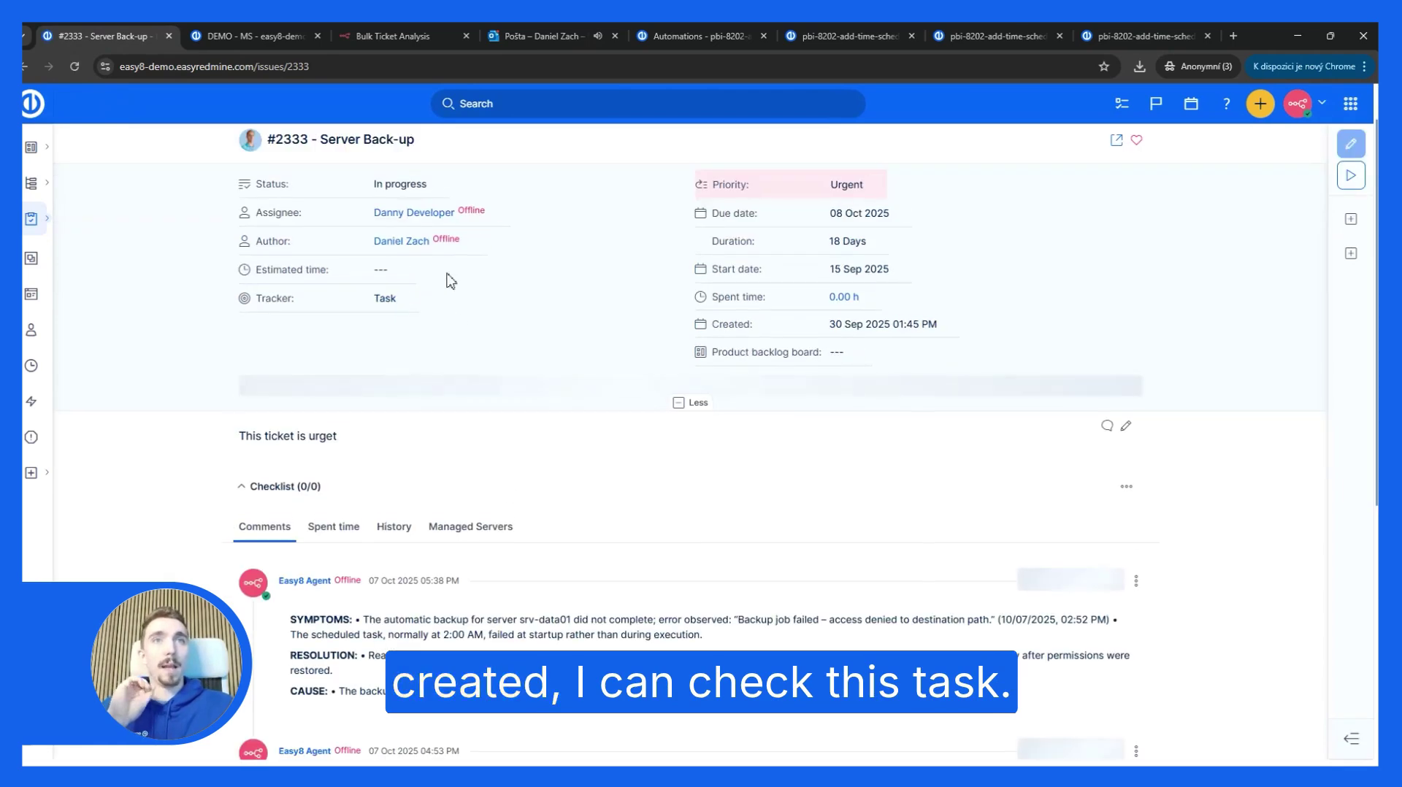
scroll(408, 526, down, 2)
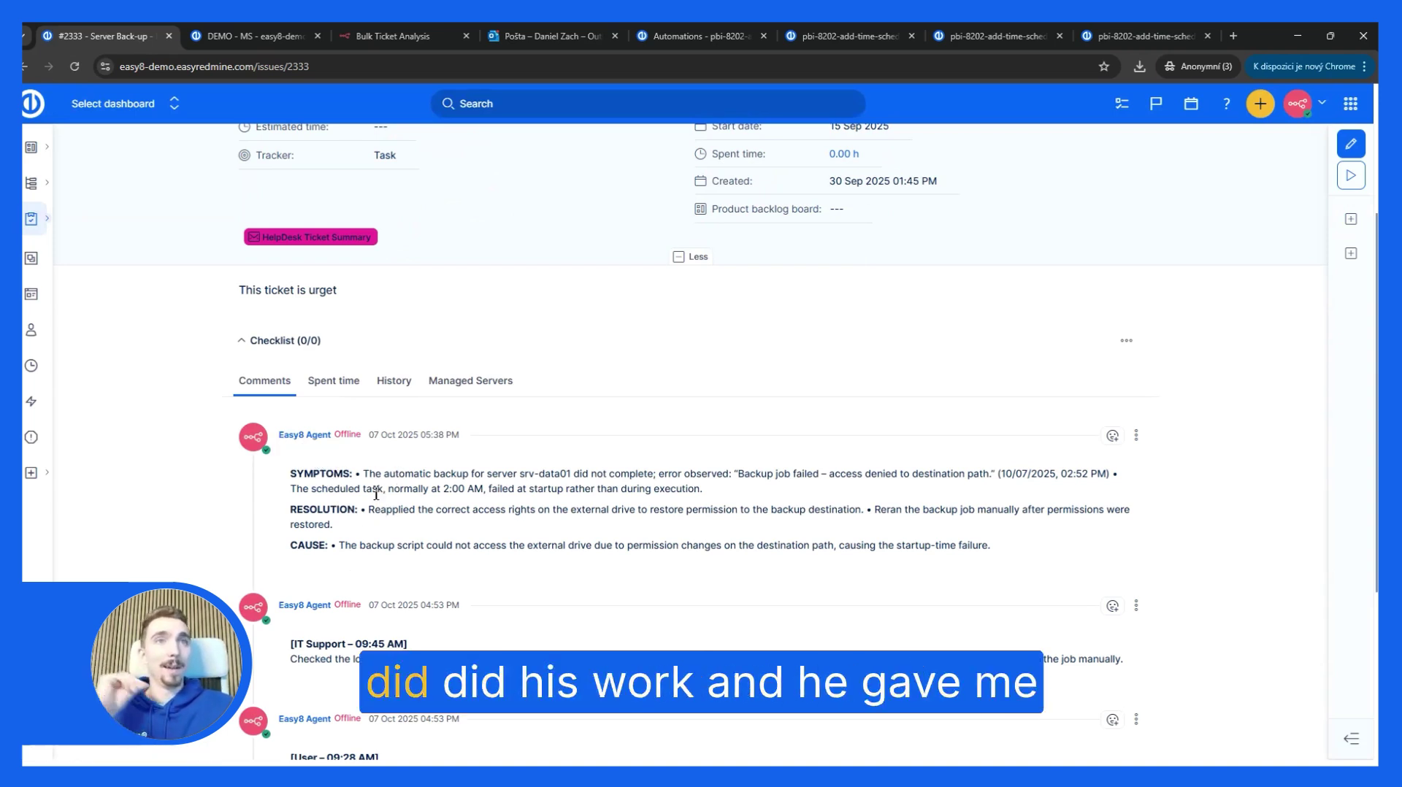
scroll(314, 504, down, 2)
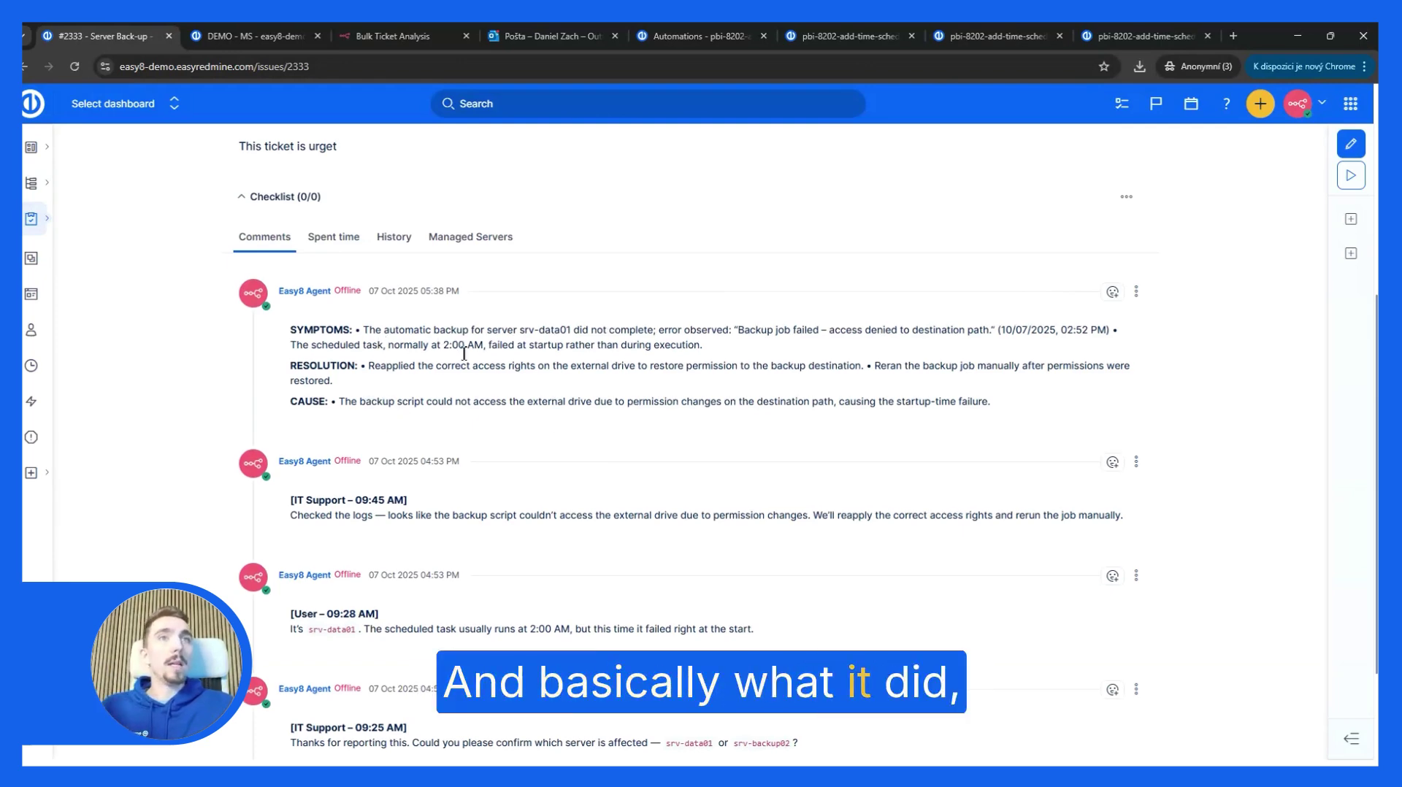
scroll(458, 365, down, 2)
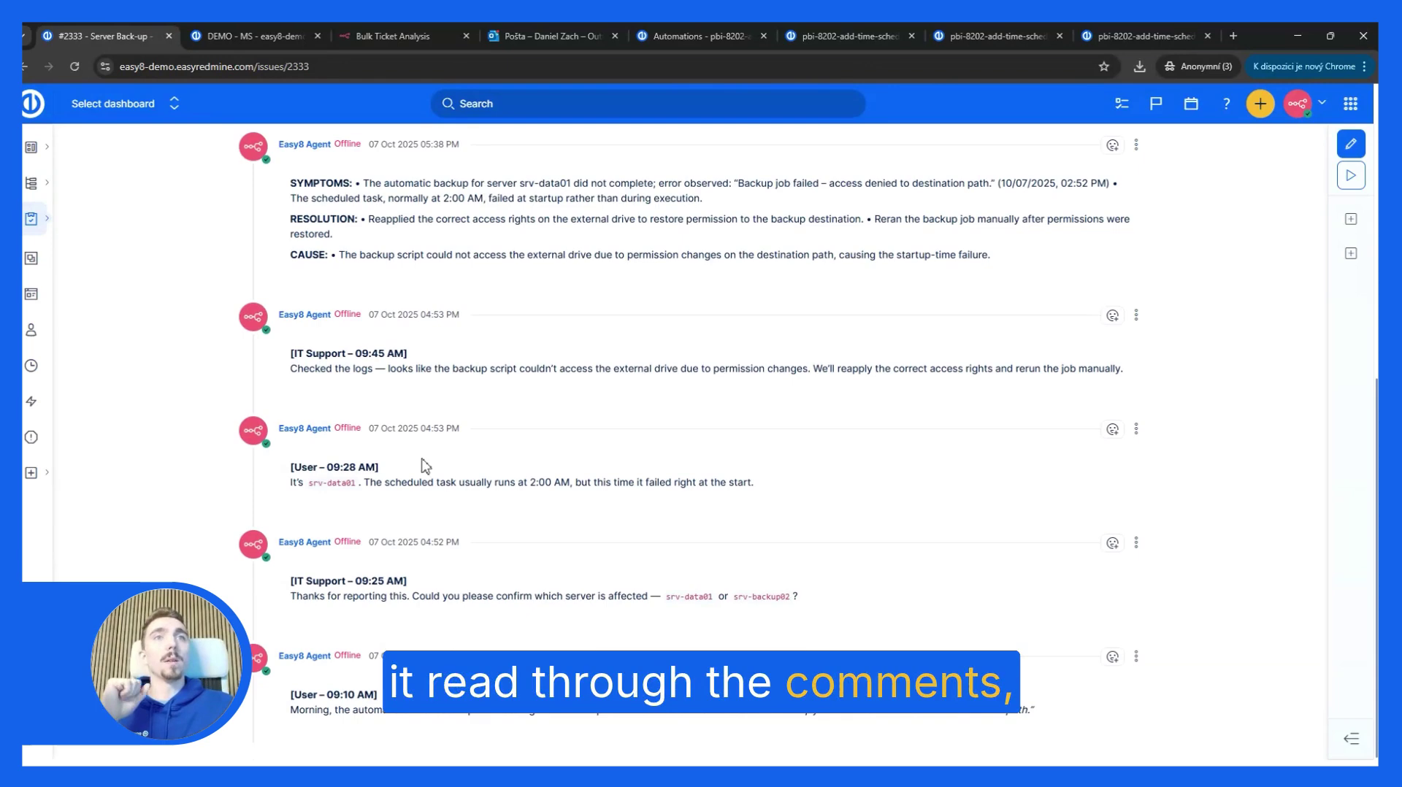
scroll(460, 503, up, 4)
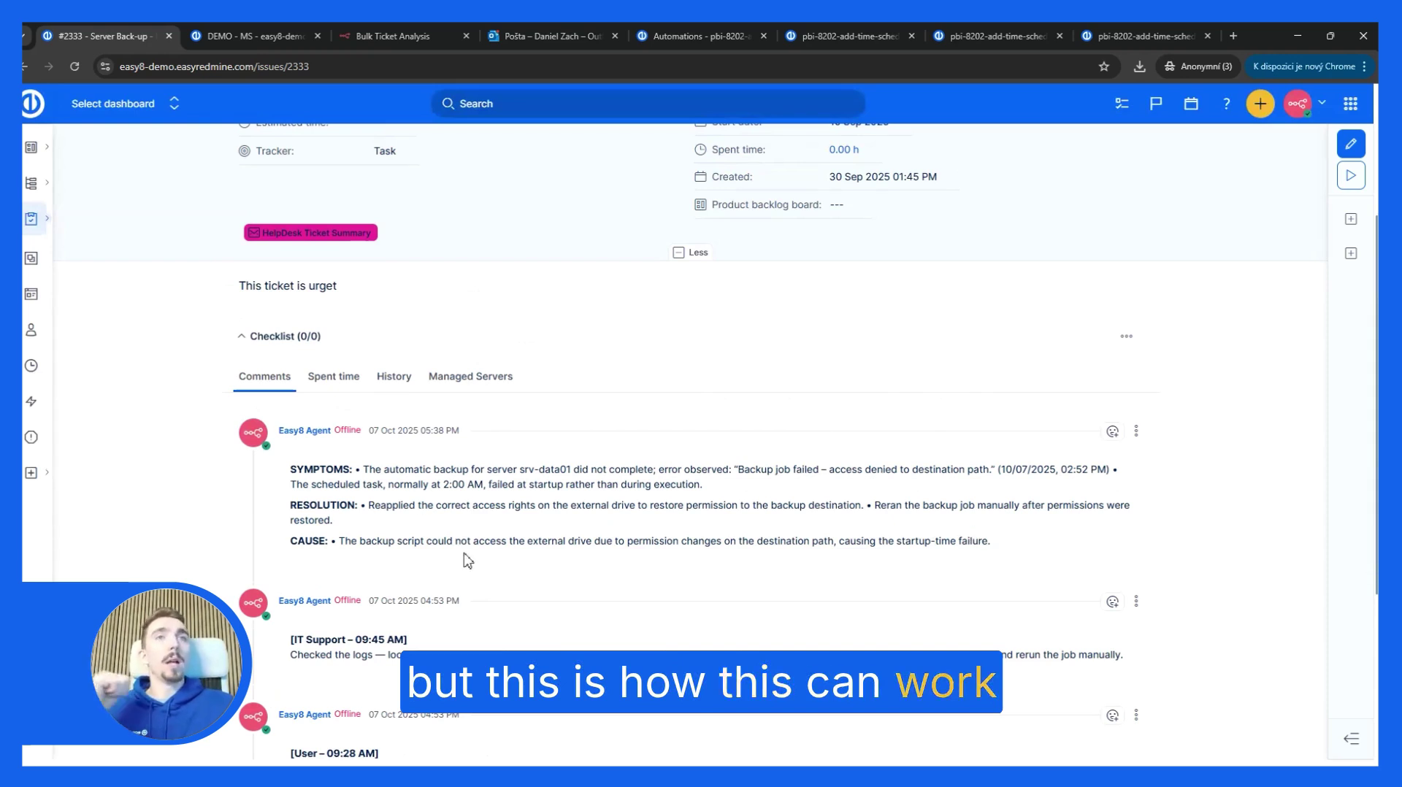
scroll(392, 343, up, 3)
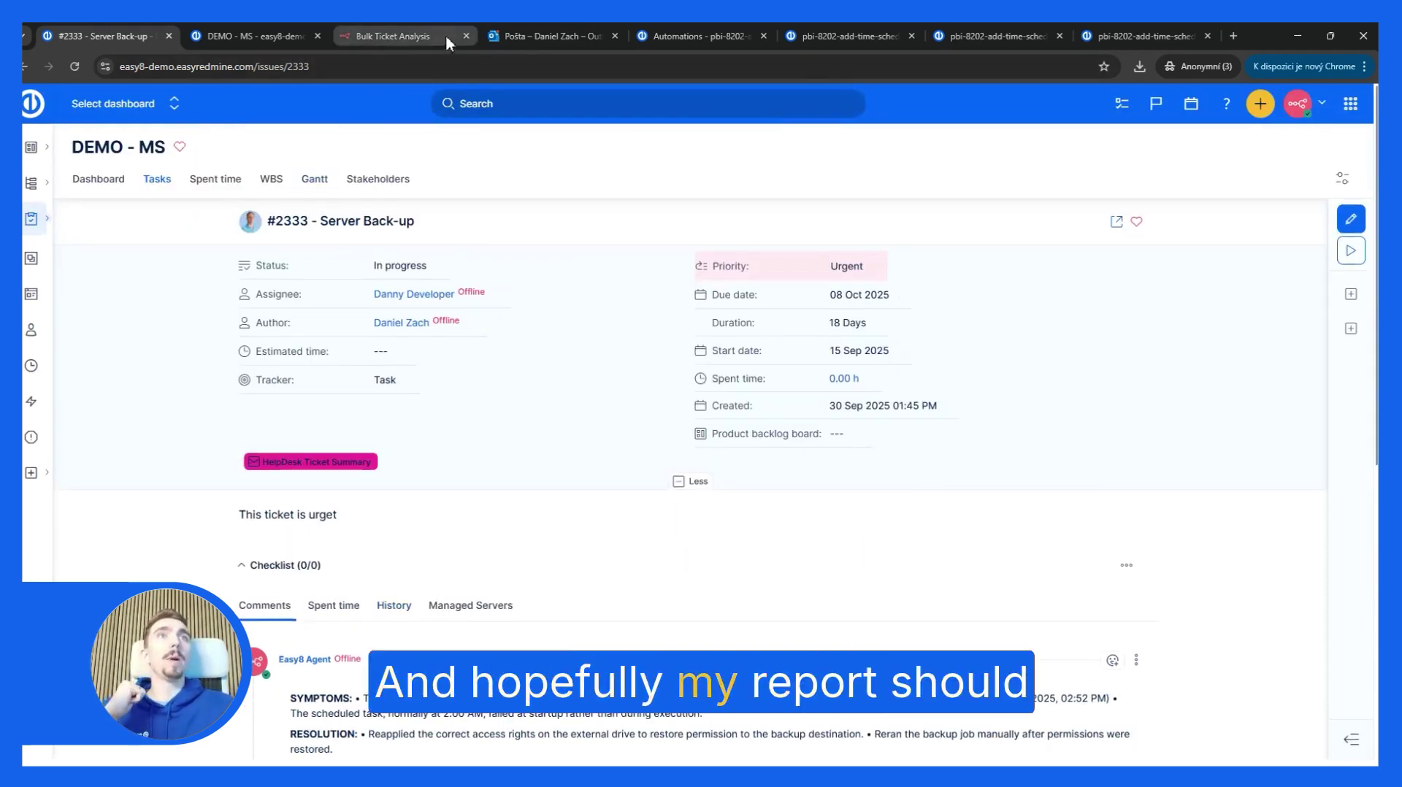
click(539, 40)
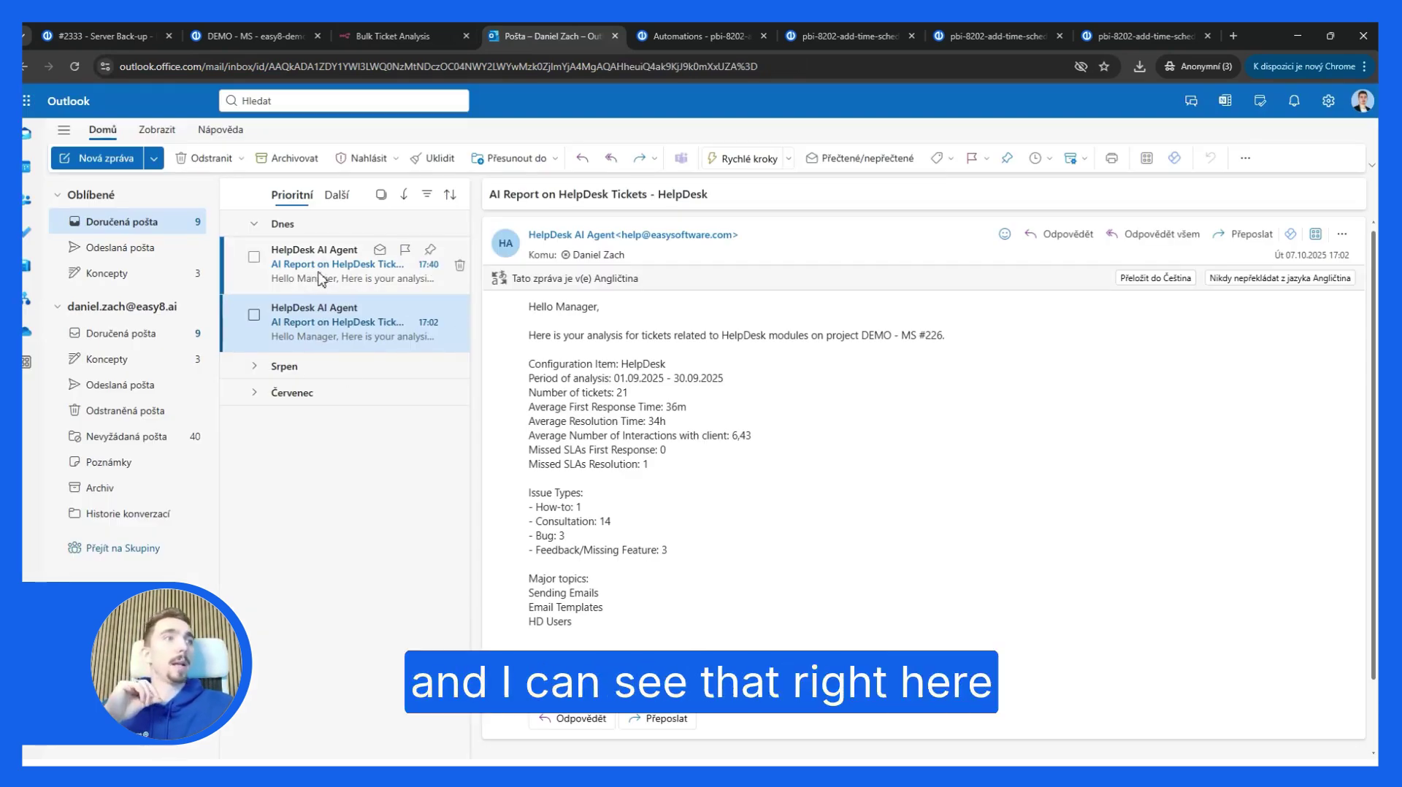
Step: Open the 17:40 AI Report email and highlight the analysis period and average interactions 6,43
click(310, 273)
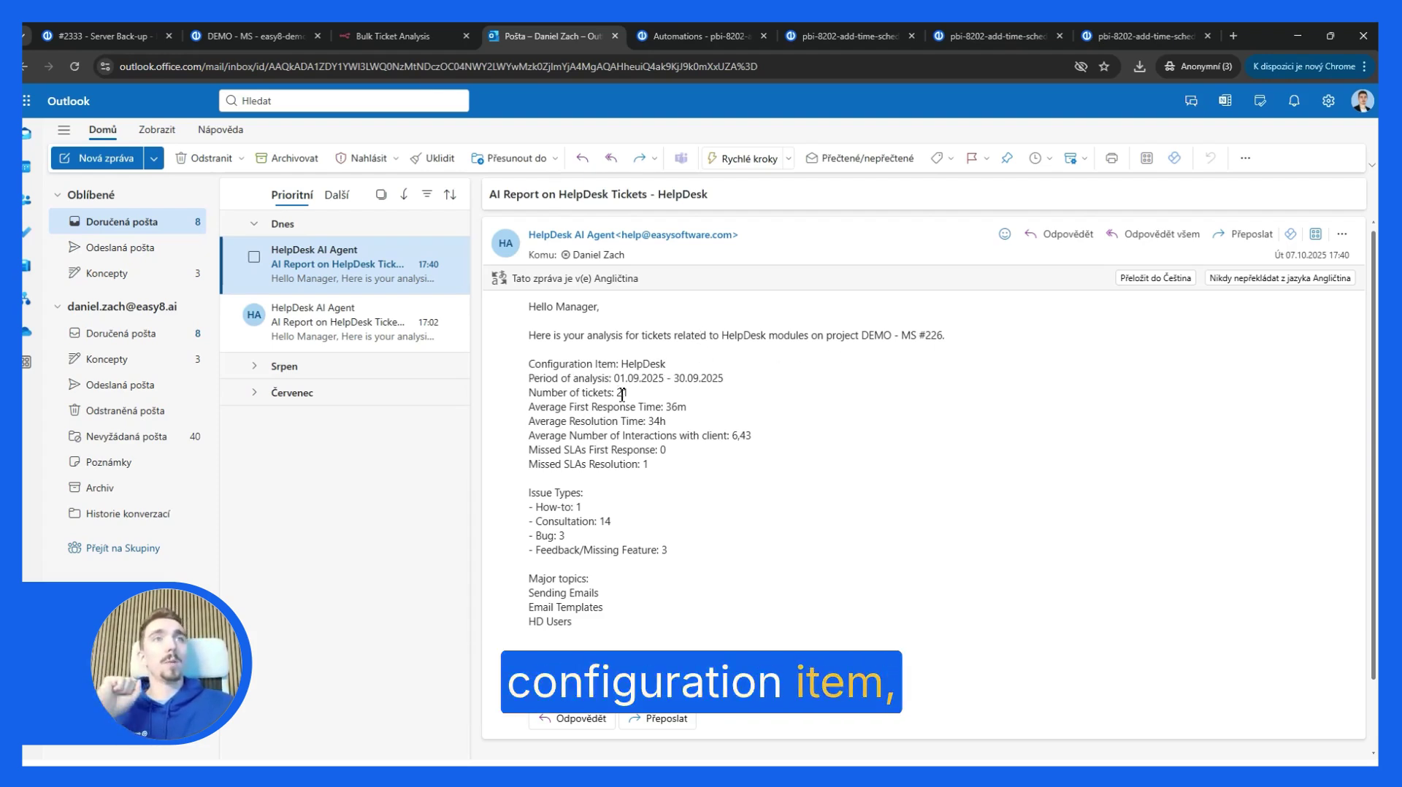
drag(618, 380, 662, 400)
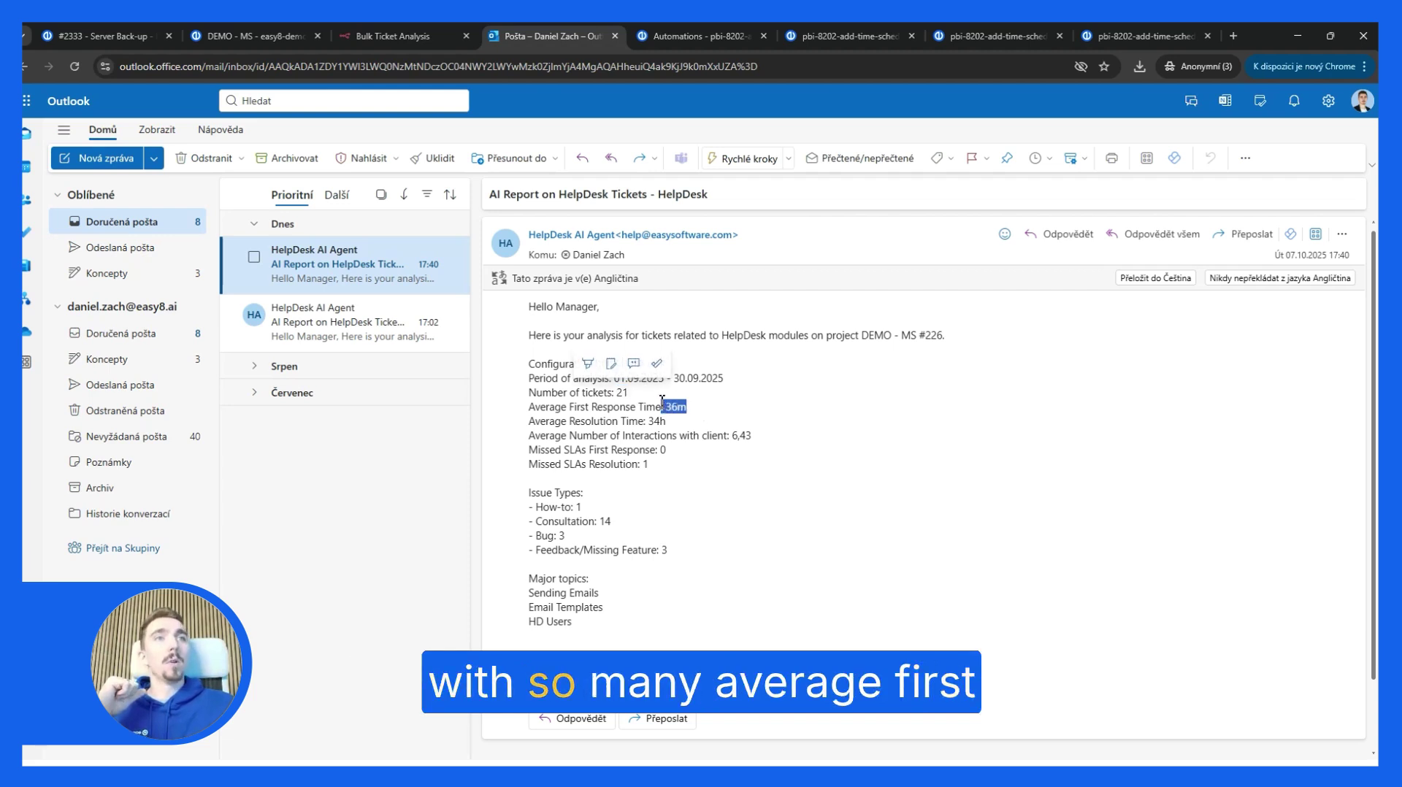
click(671, 439)
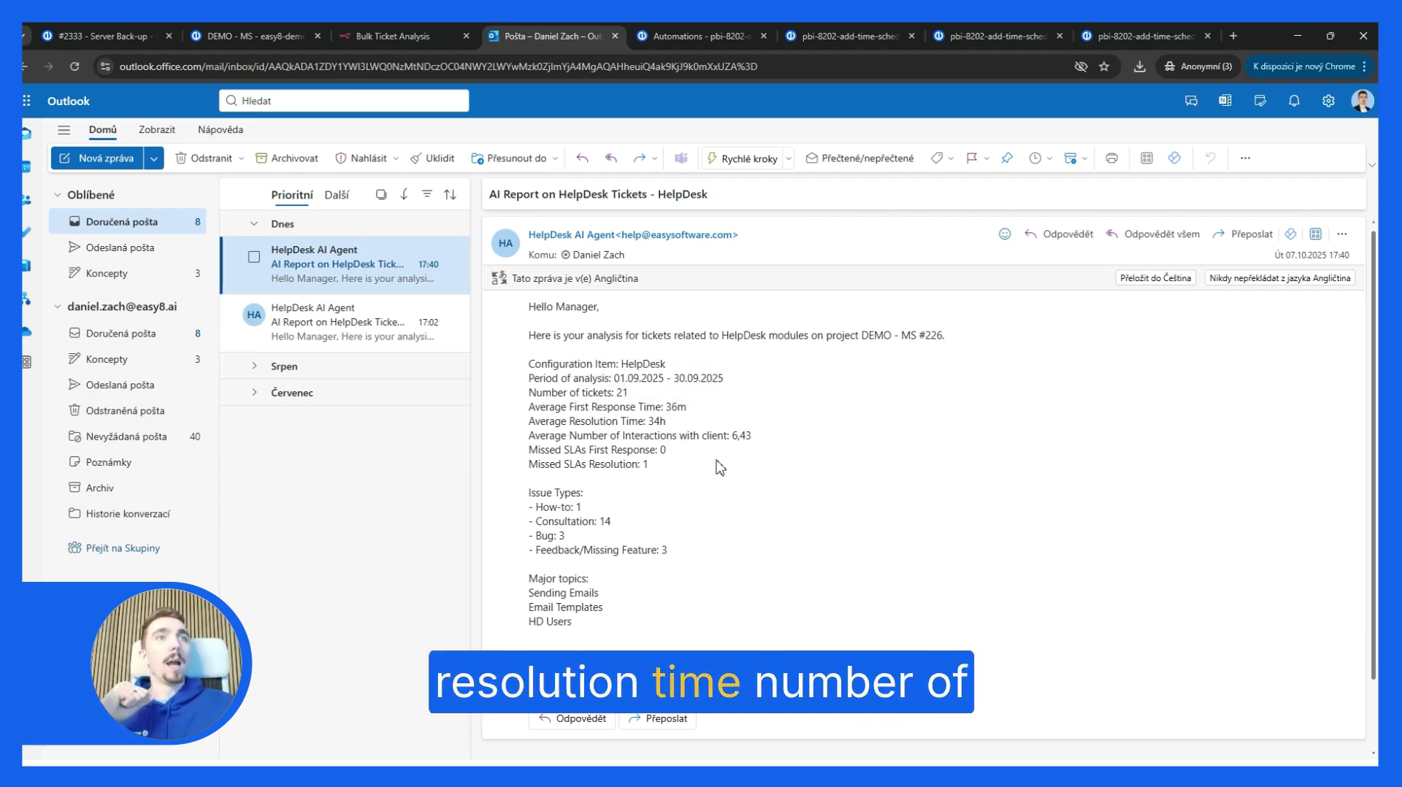
double_click(739, 437)
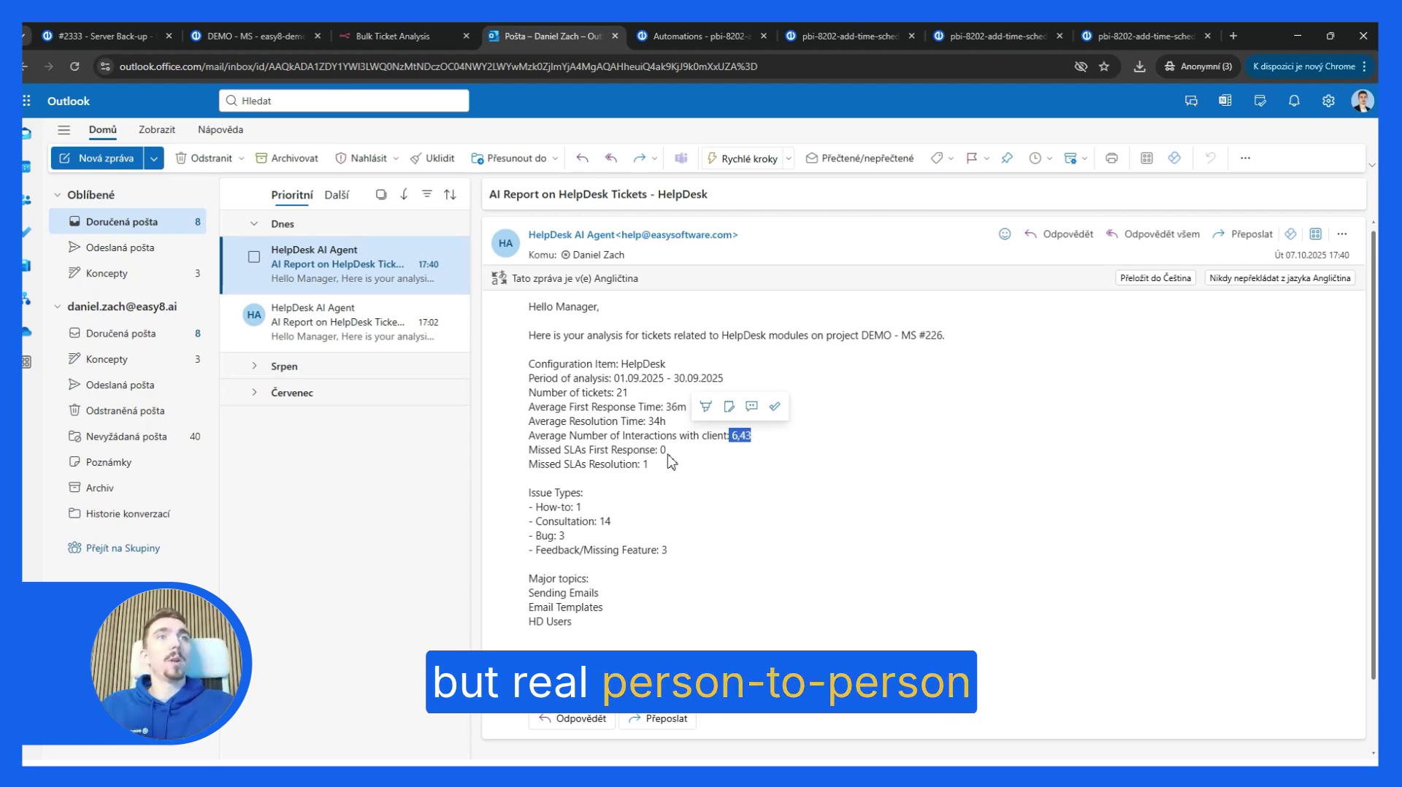
Step: Highlight the Consultation count of 14, then return to the Check new HP ticket rule
scroll(642, 504, down, 2)
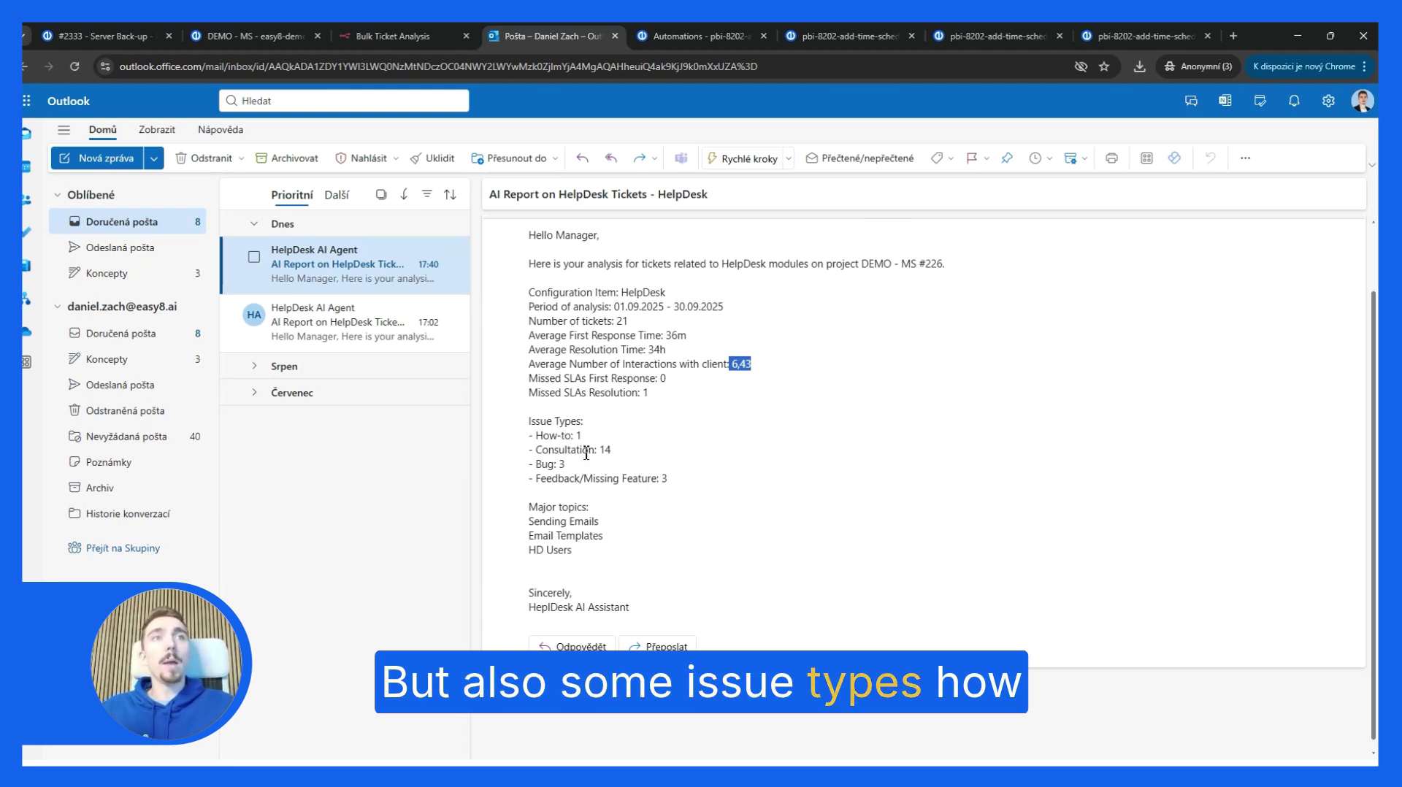
click(612, 452)
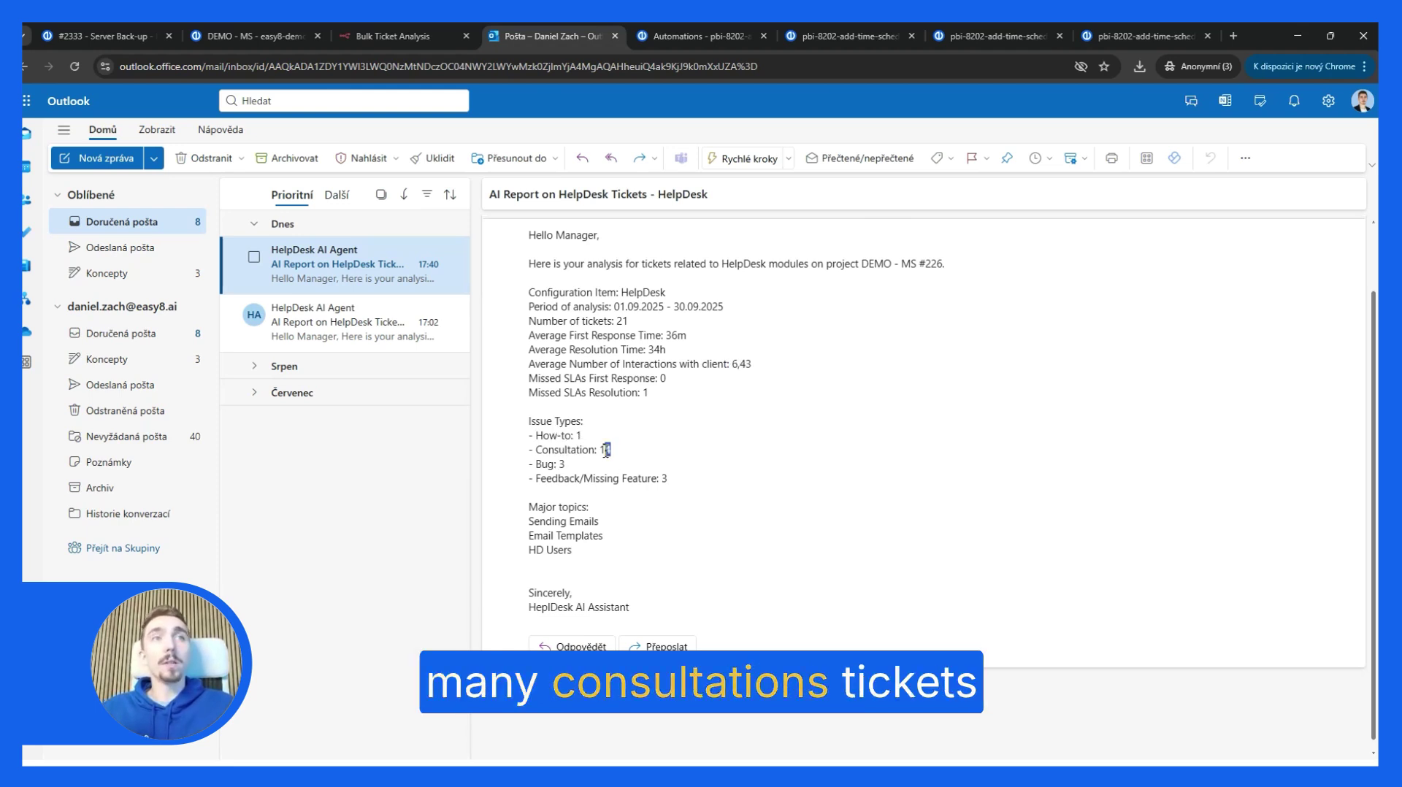
drag(605, 451, 600, 450)
click(575, 472)
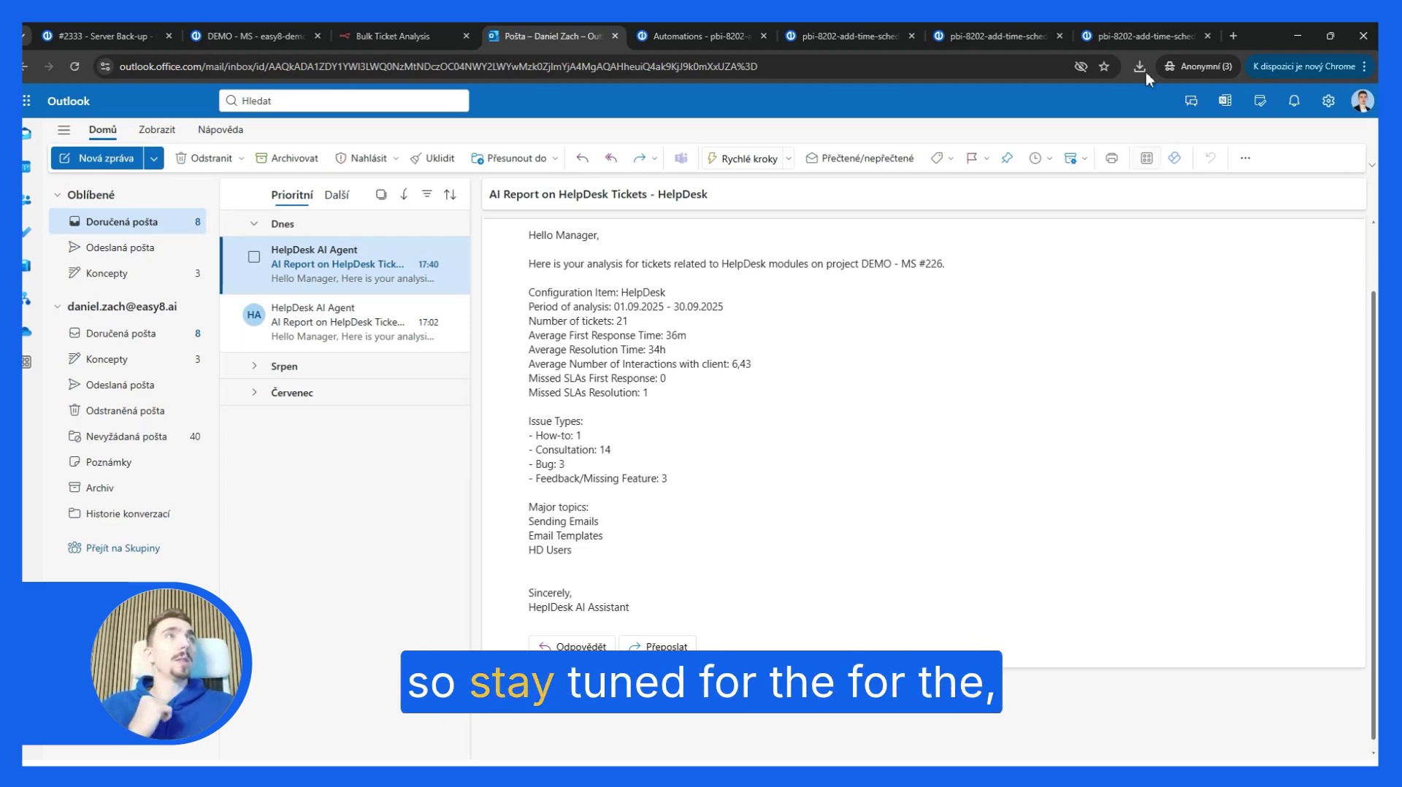
click(1143, 36)
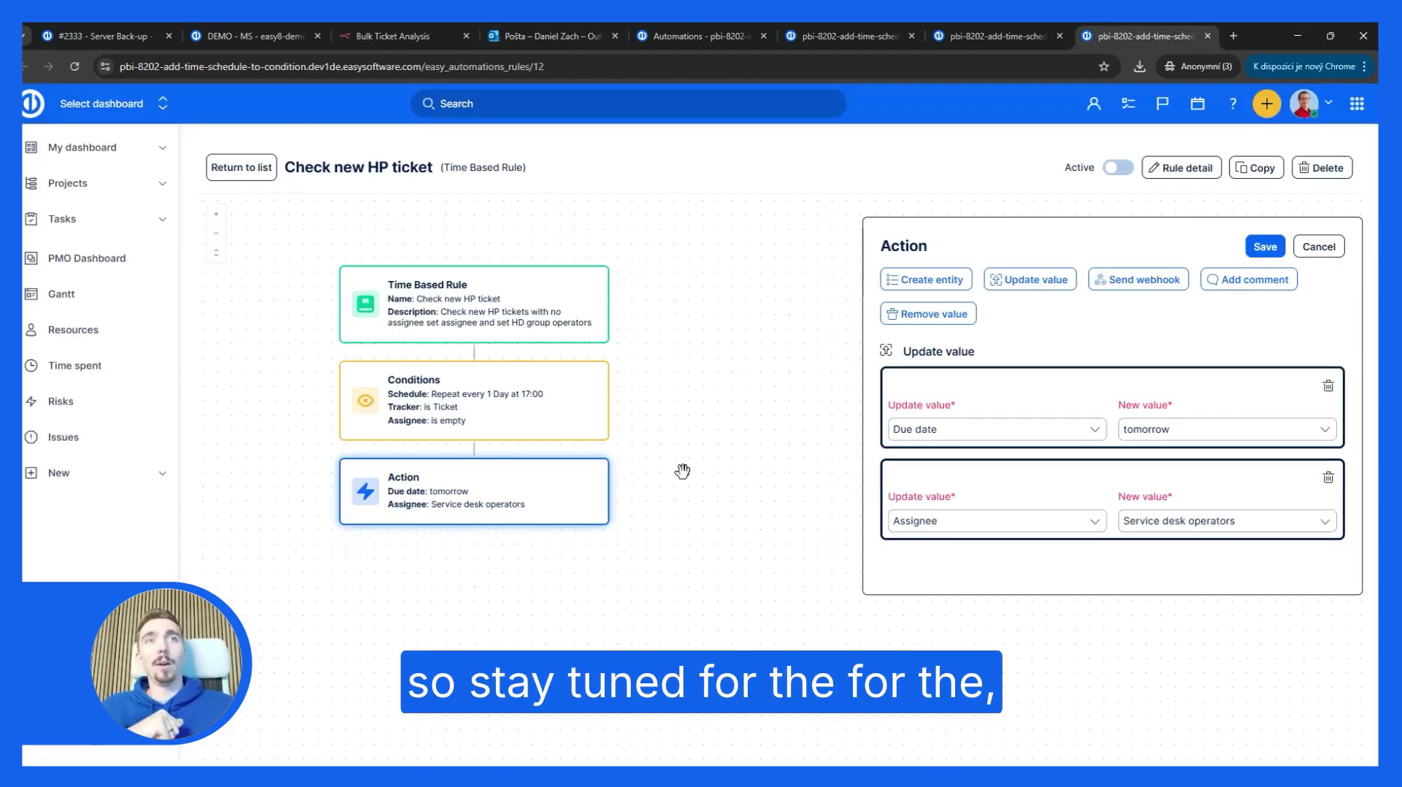